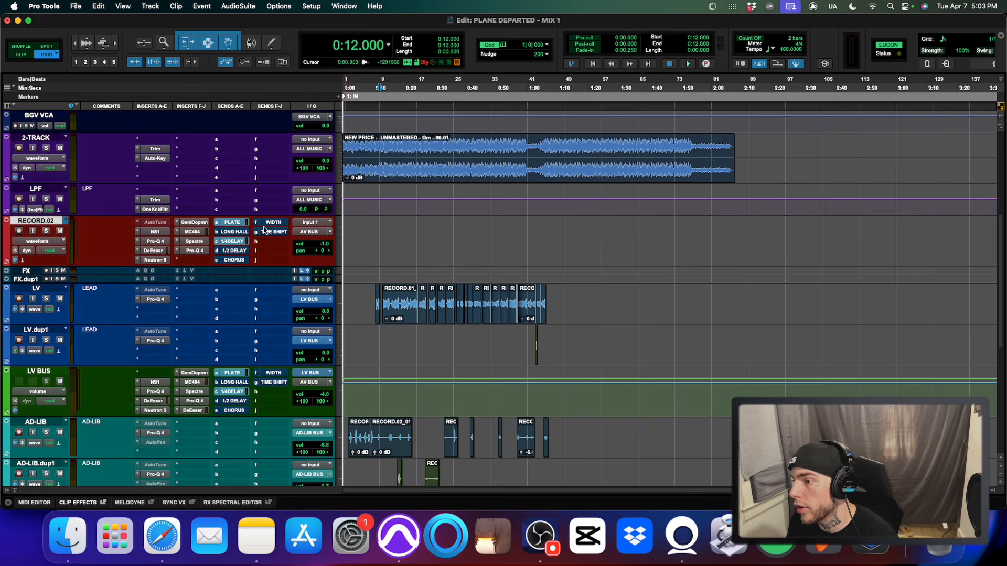
# - View the WIDTH send and the first Pro-Q 4 insert of the RECORD.02 track, closing each window after a look
pyautogui.click(263, 225)
pyautogui.press('super+w')
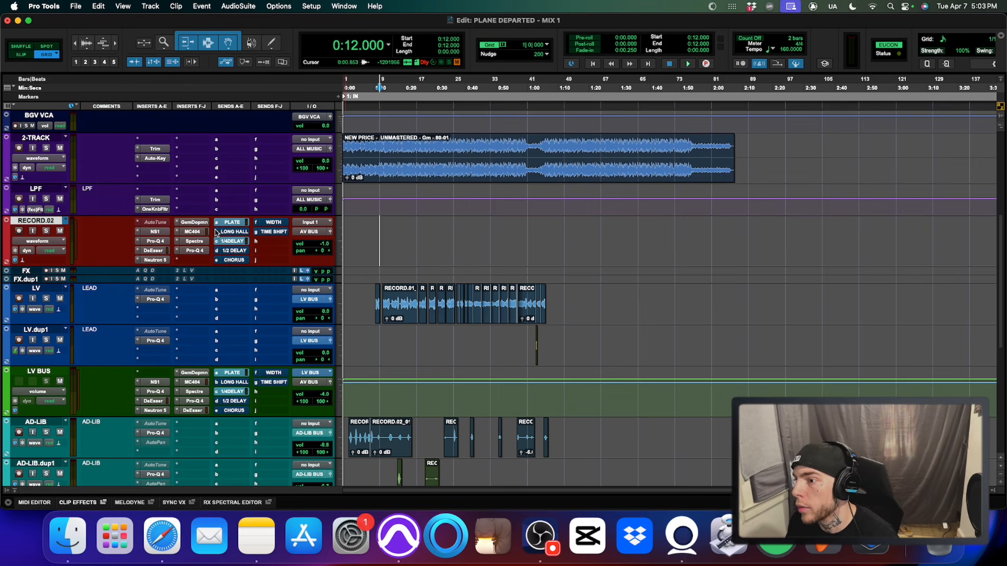
pyautogui.click(163, 241)
pyautogui.press('super+w')
pyautogui.click(164, 241)
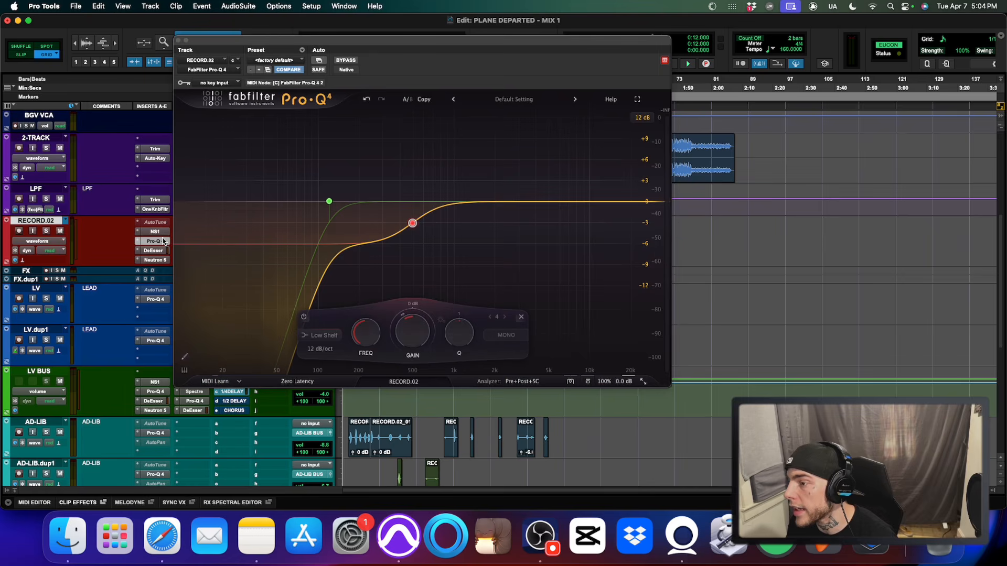
pyautogui.press('super+w')
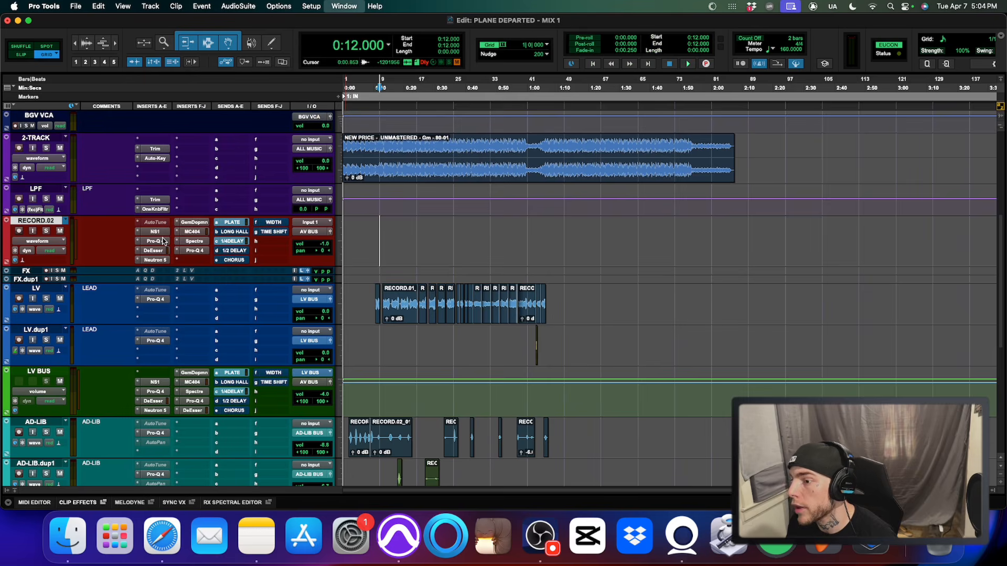
# - View the Spectre insert on the RECORD.02 track and close its window
pyautogui.click(190, 241)
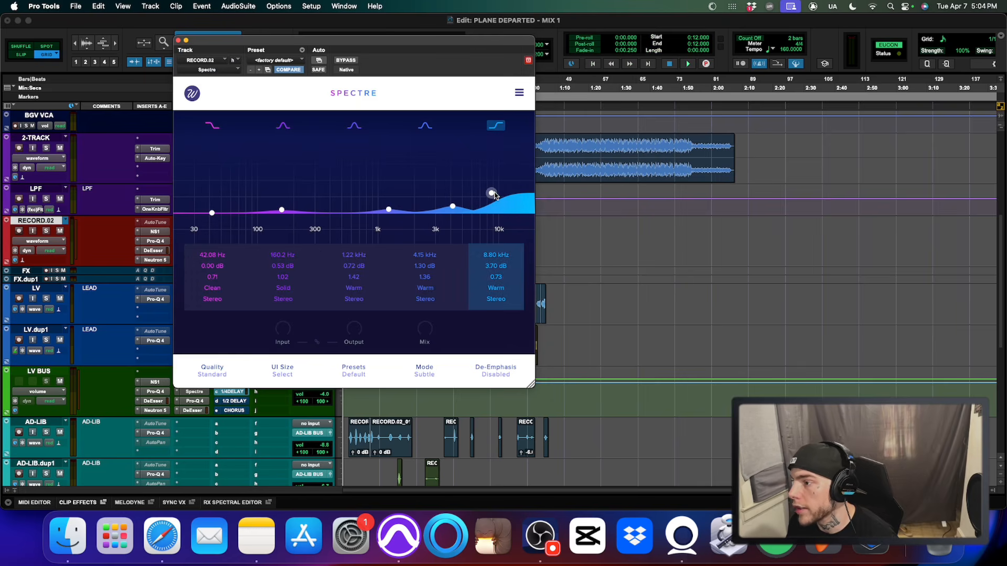
pyautogui.press('super+w')
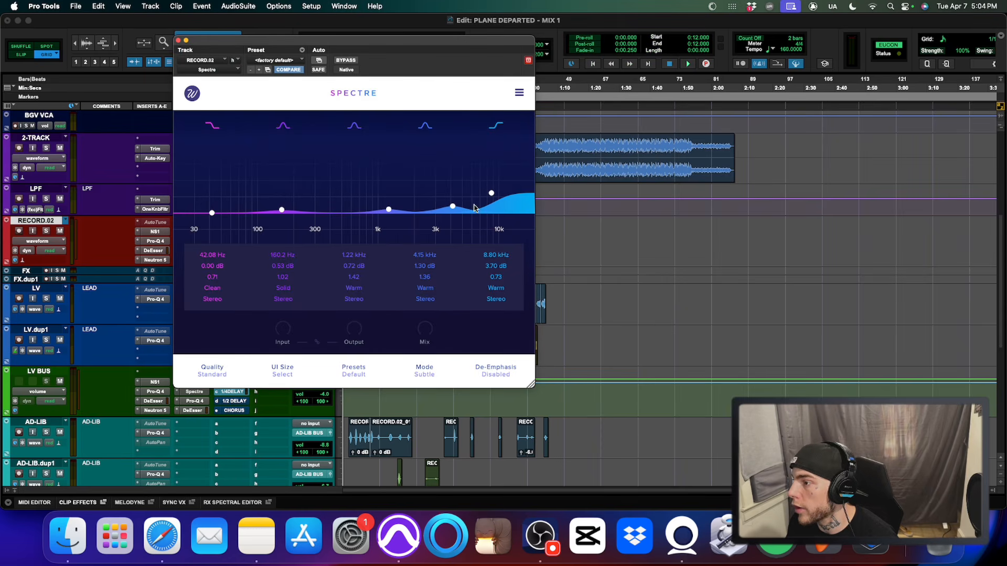
pyautogui.click(178, 40)
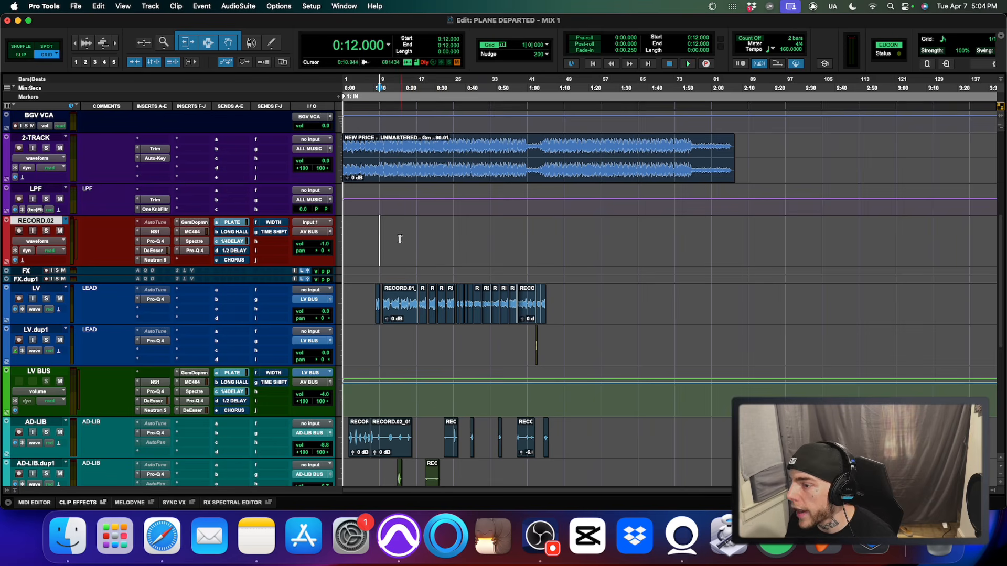
# - On RECORD.02's MC404 compressor, set the band 2 threshold to -41.0 dB, lower band 4's threshold and raise band 3's
pyautogui.click(197, 235)
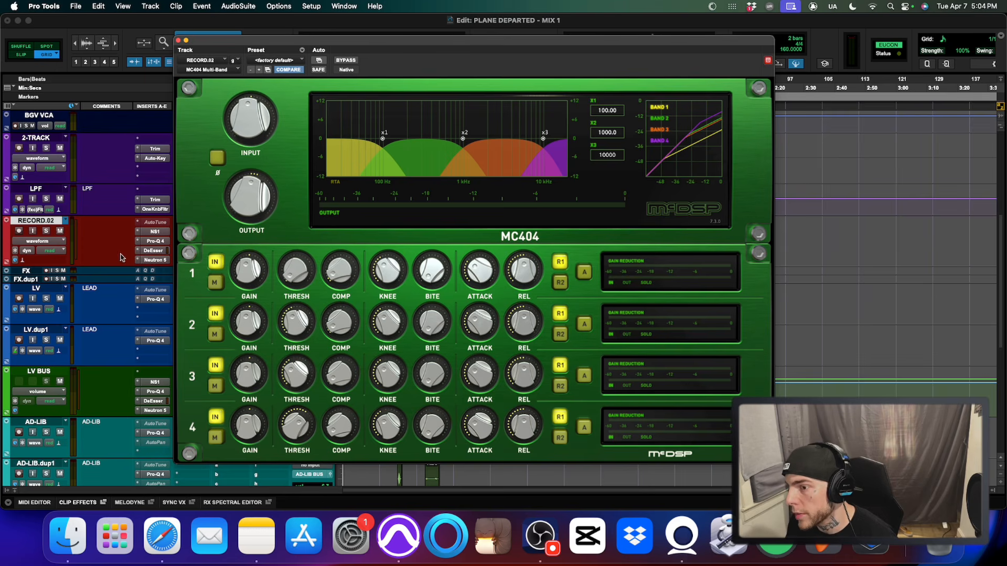
pyautogui.moveTo(294, 333)
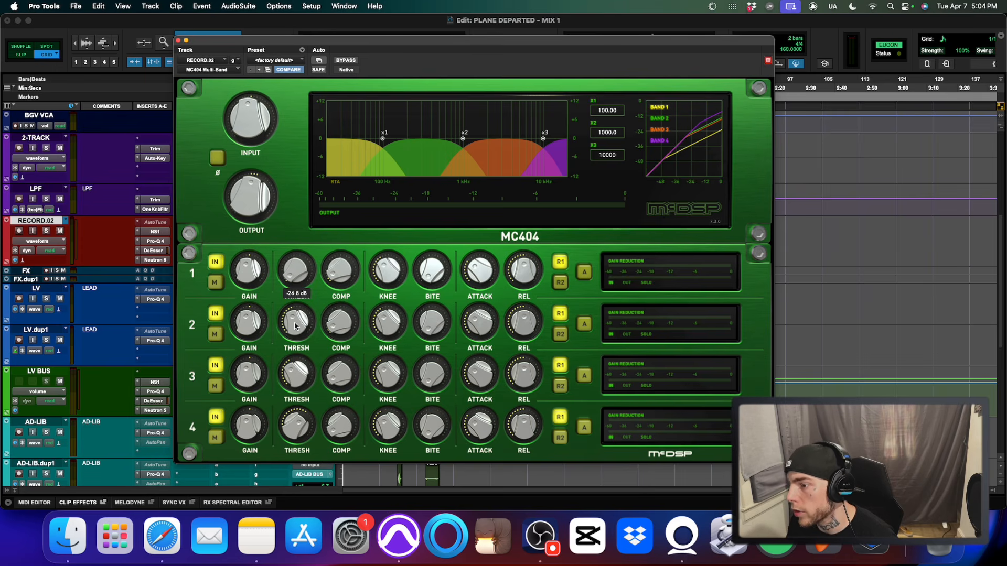
pyautogui.moveTo(295, 326)
pyautogui.mouseDown()
pyautogui.moveTo(293, 343)
pyautogui.moveTo(300, 317)
pyautogui.mouseUp()
pyautogui.moveTo(292, 432); pyautogui.dragTo(287, 479)
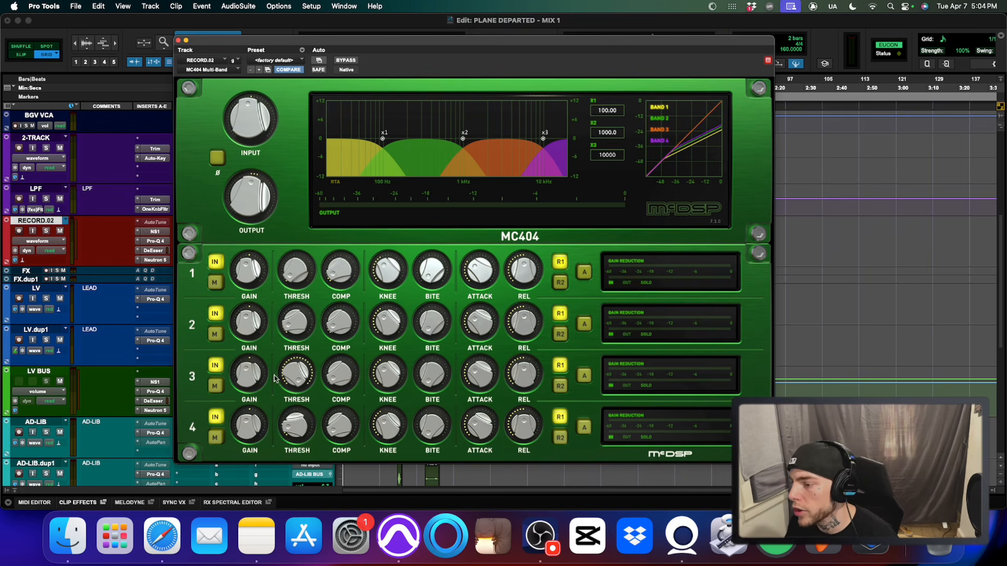
pyautogui.click(298, 372)
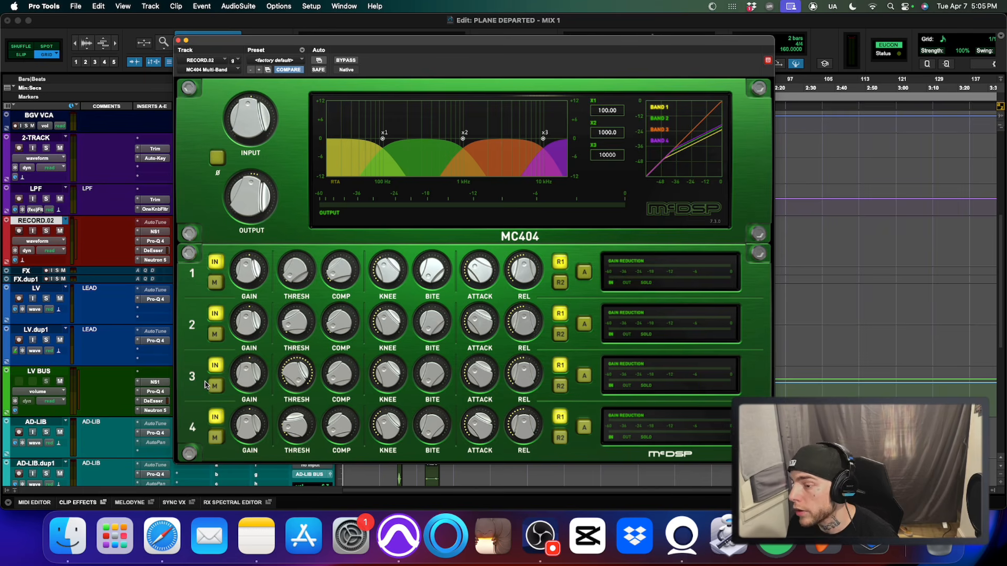
# - Paste RECORD.02's MC404 settings into the MC404 on the LV BUS track and close the plug-in window
pyautogui.moveTo(279, 331)
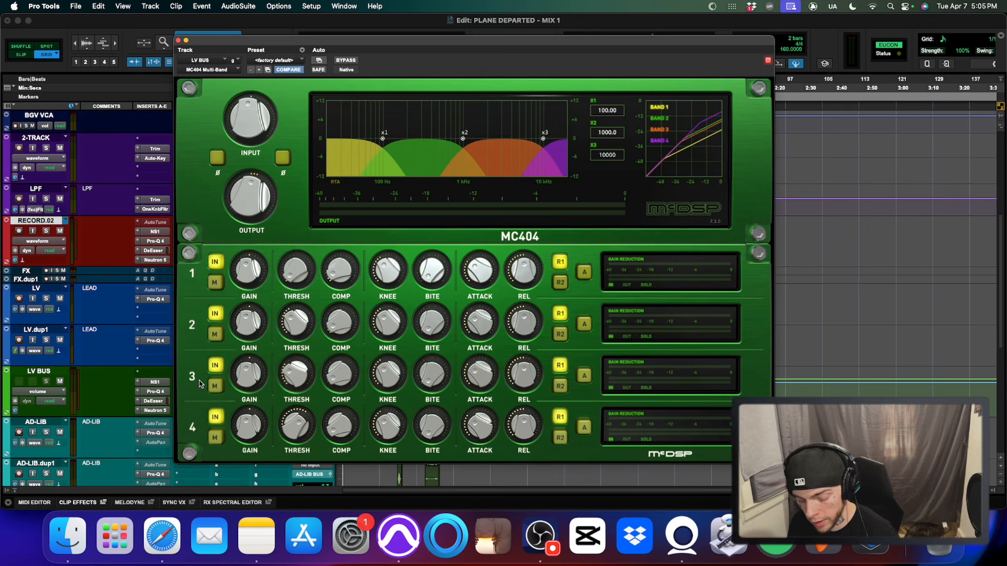
pyautogui.press('super+shift+v')
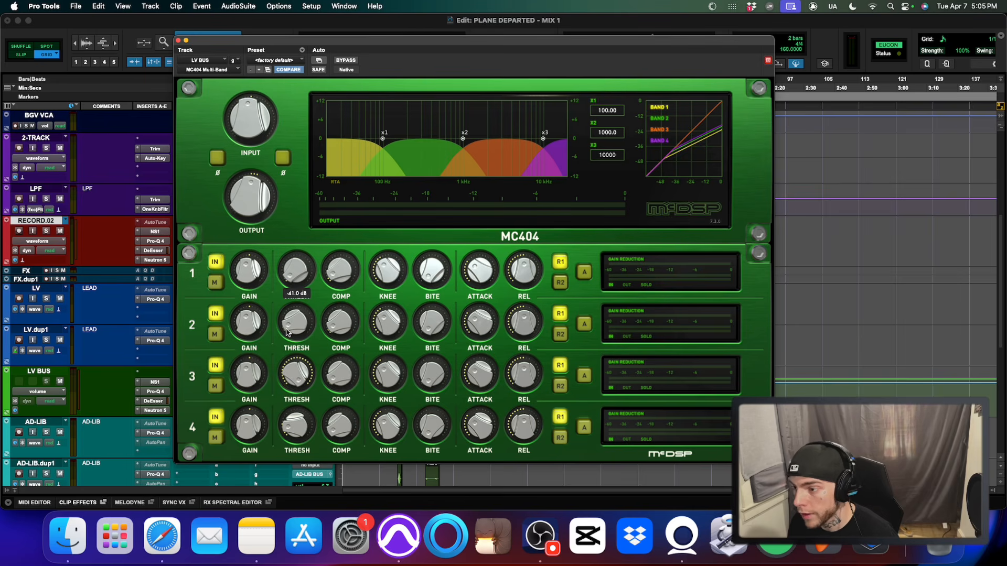
pyautogui.press('super+w')
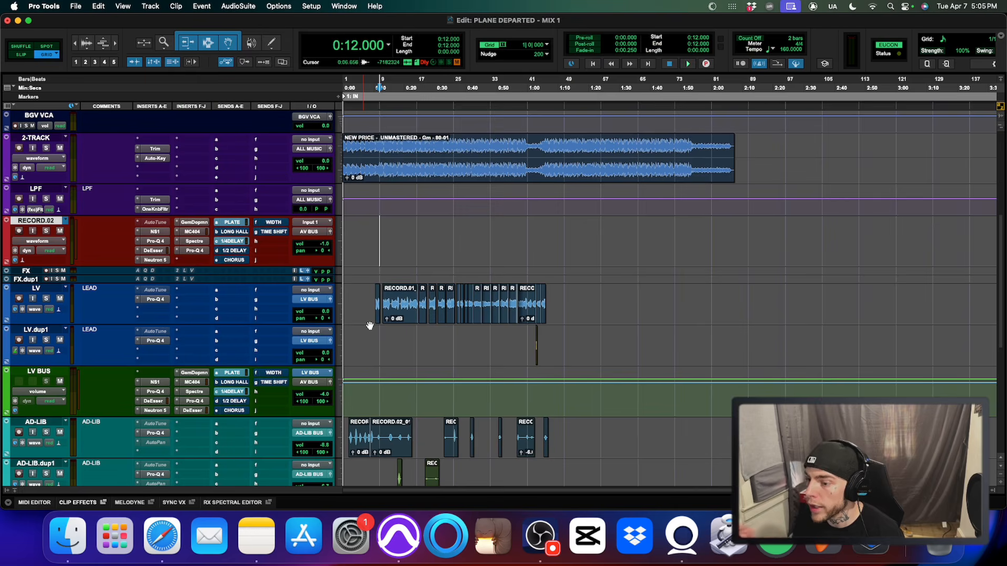
# - Set the MC404 band 2 threshold on RECORD.02 to -29.8 dB and carry the settings over to the LV BUS MC404
pyautogui.click(193, 231)
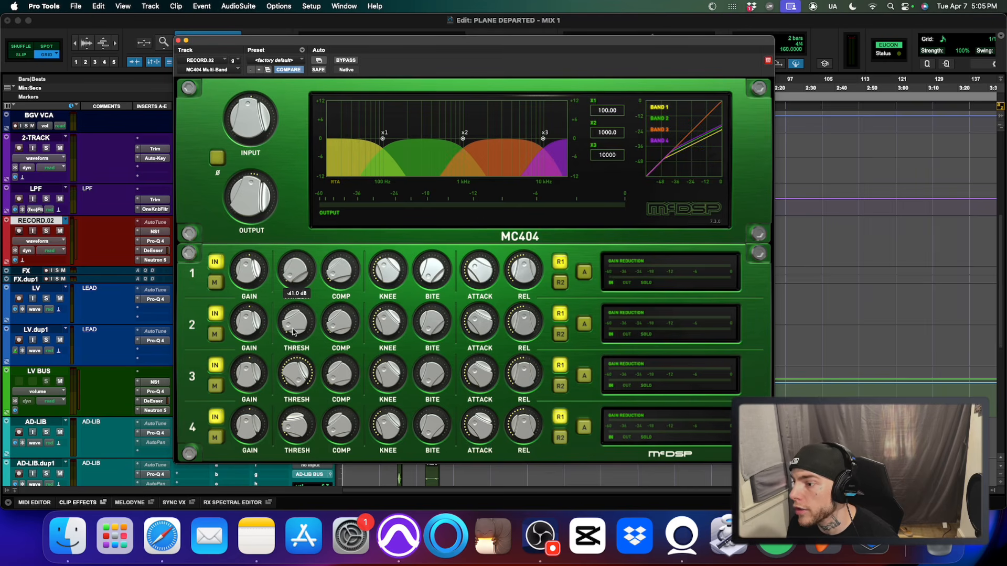
pyautogui.moveTo(293, 332); pyautogui.dragTo(295, 307)
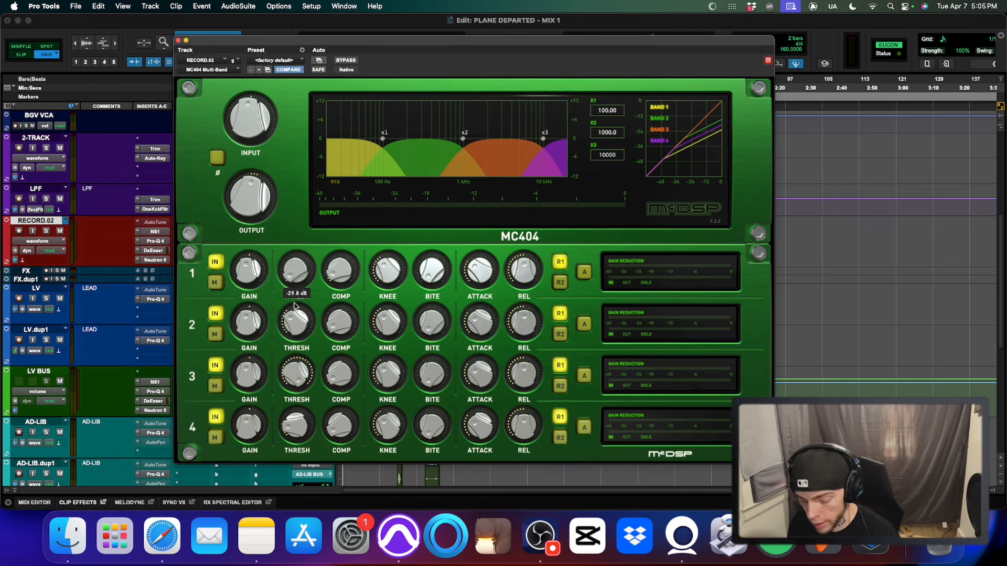
pyautogui.press('super+w')
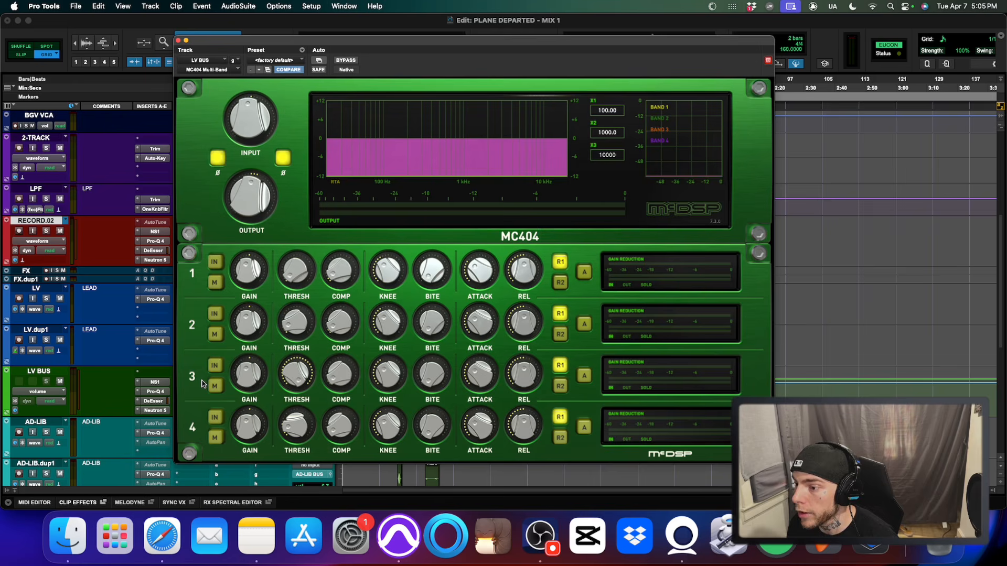
pyautogui.click(204, 383)
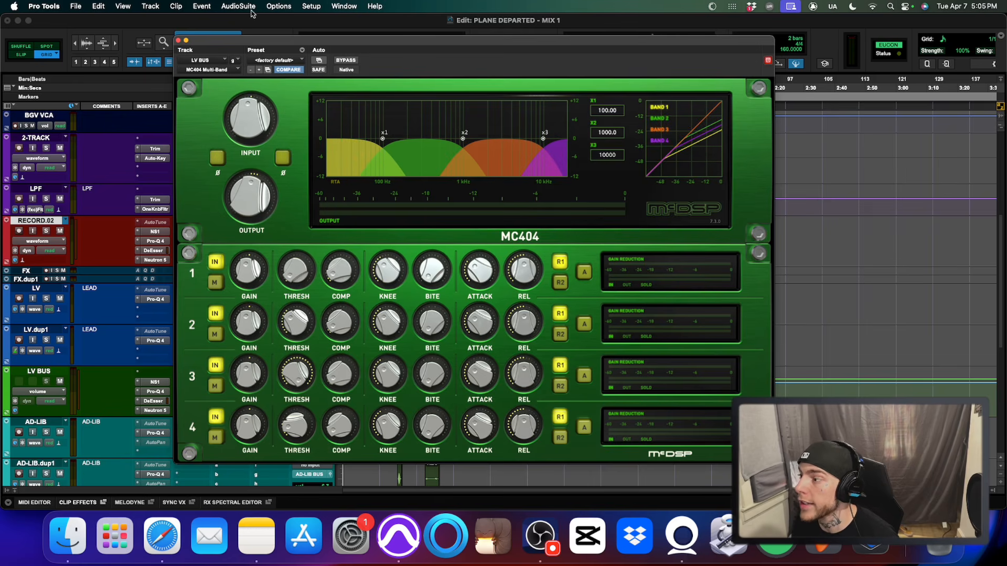
pyautogui.click(179, 40)
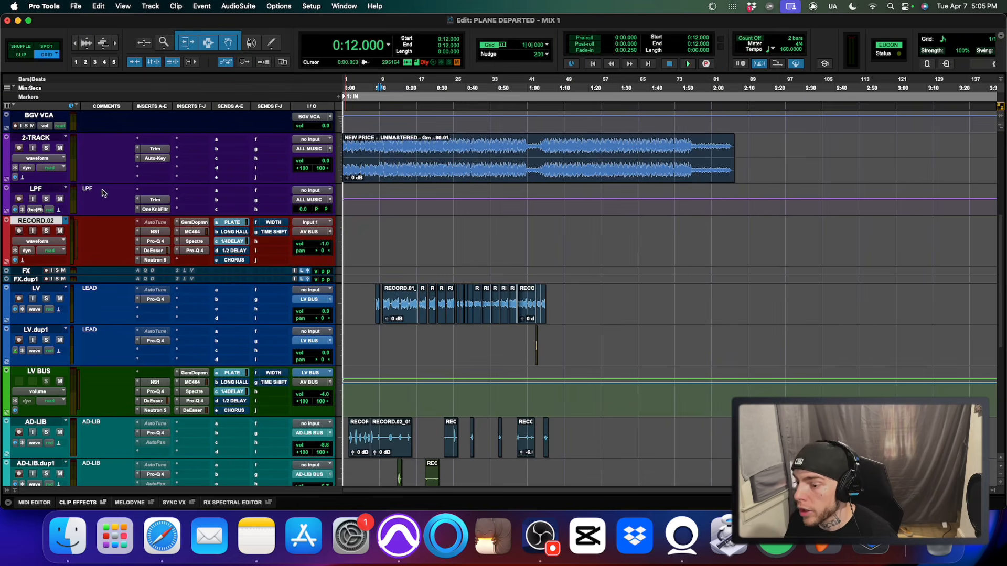
# - Switch to macOS System Settings and bring up the App Shortcuts category of the keyboard shortcuts
pyautogui.click(15, 6)
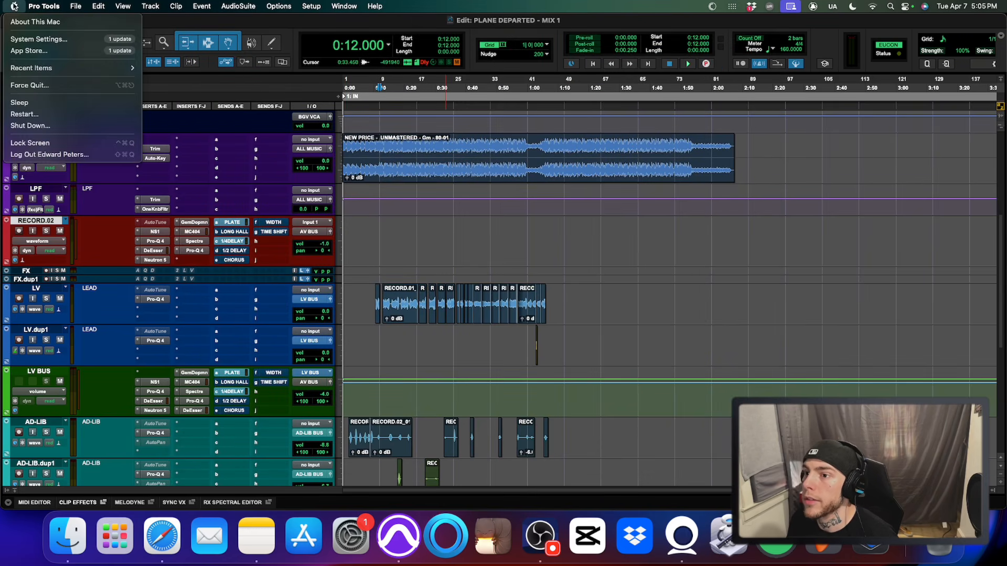
pyautogui.click(31, 37)
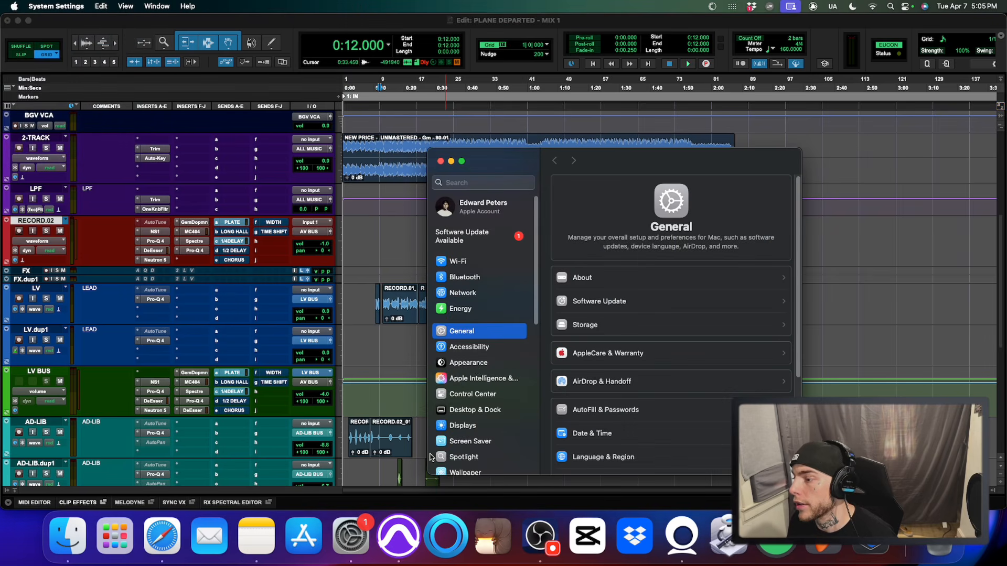
pyautogui.scroll(-10, 471, 417)
pyautogui.click(470, 416)
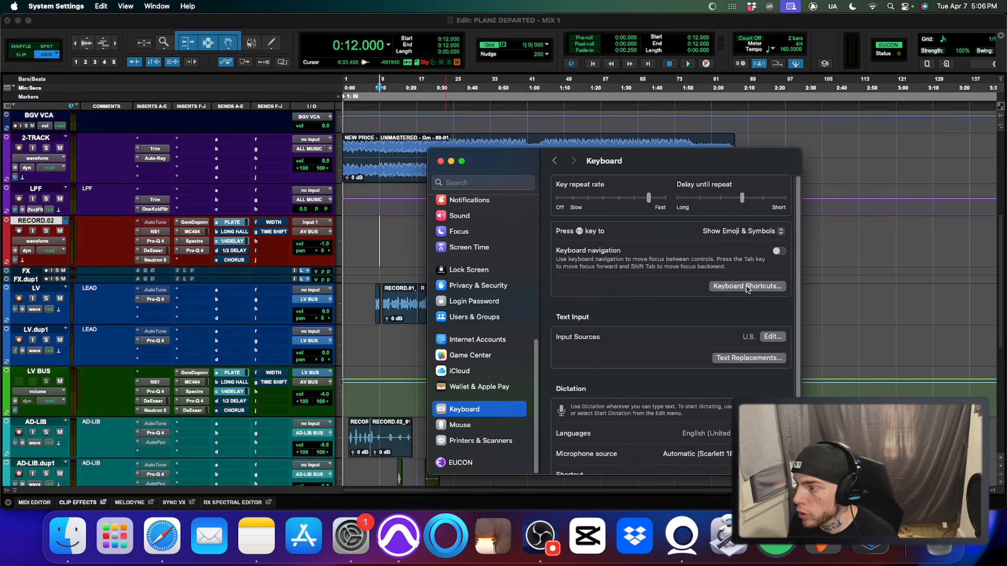
pyautogui.click(748, 287)
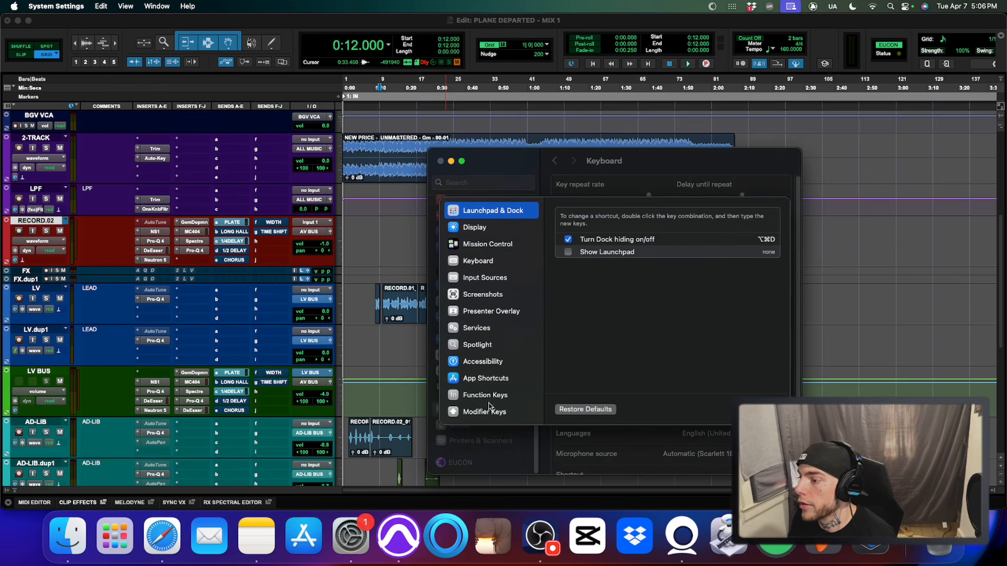
pyautogui.click(494, 339)
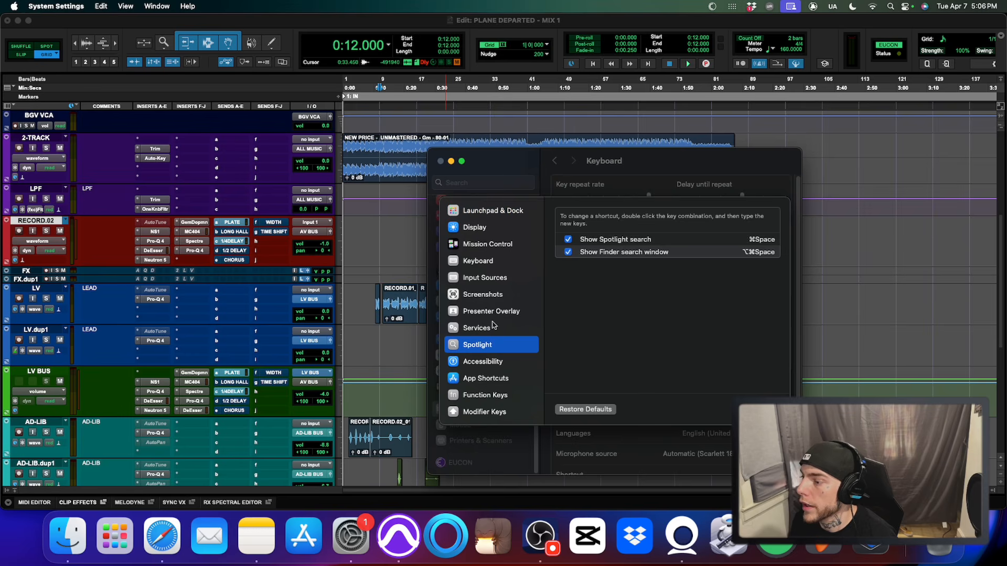
pyautogui.click(493, 326)
pyautogui.click(498, 297)
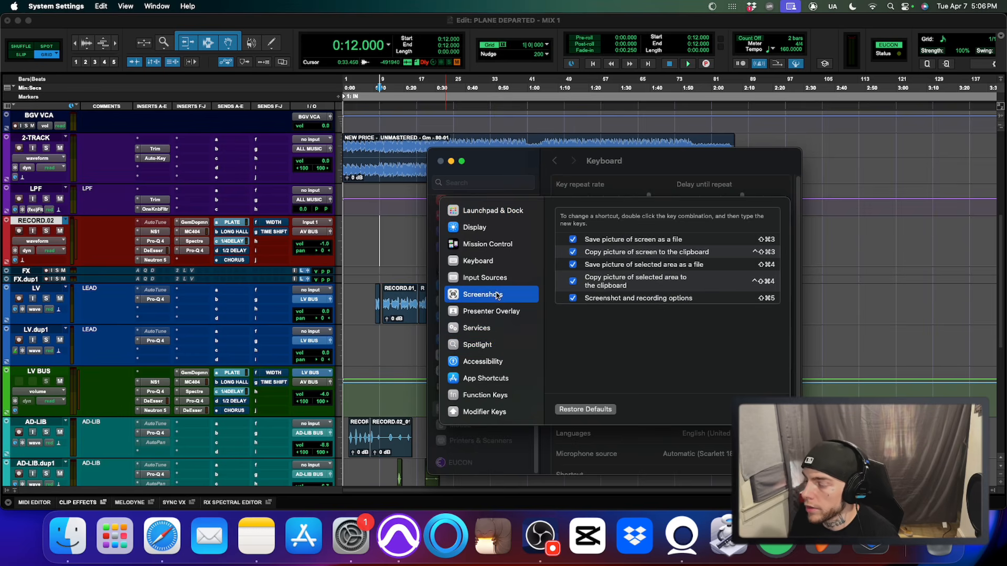
pyautogui.click(487, 278)
pyautogui.click(492, 382)
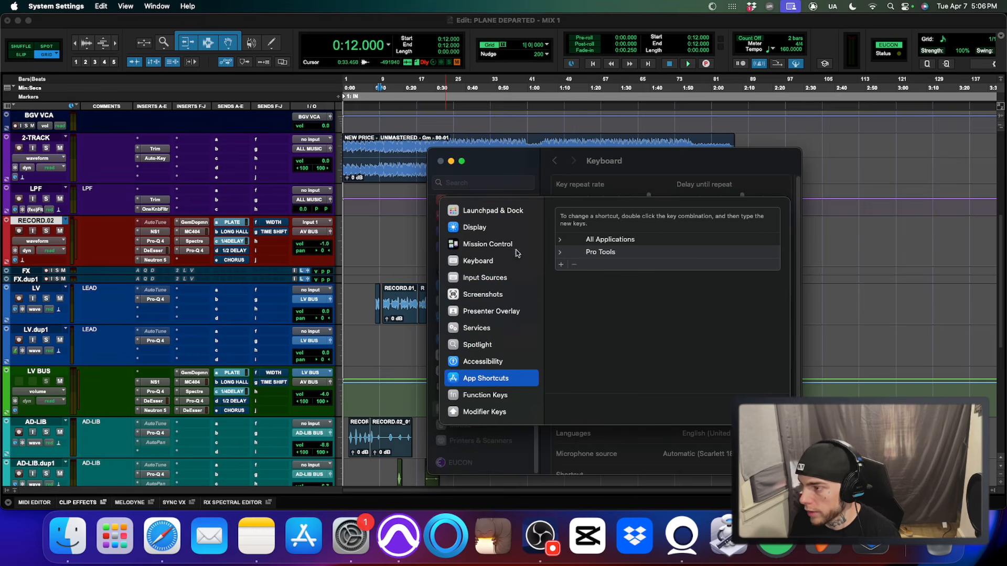
# - Start a new app shortcut entry with Pro Tools as the application
pyautogui.click(561, 265)
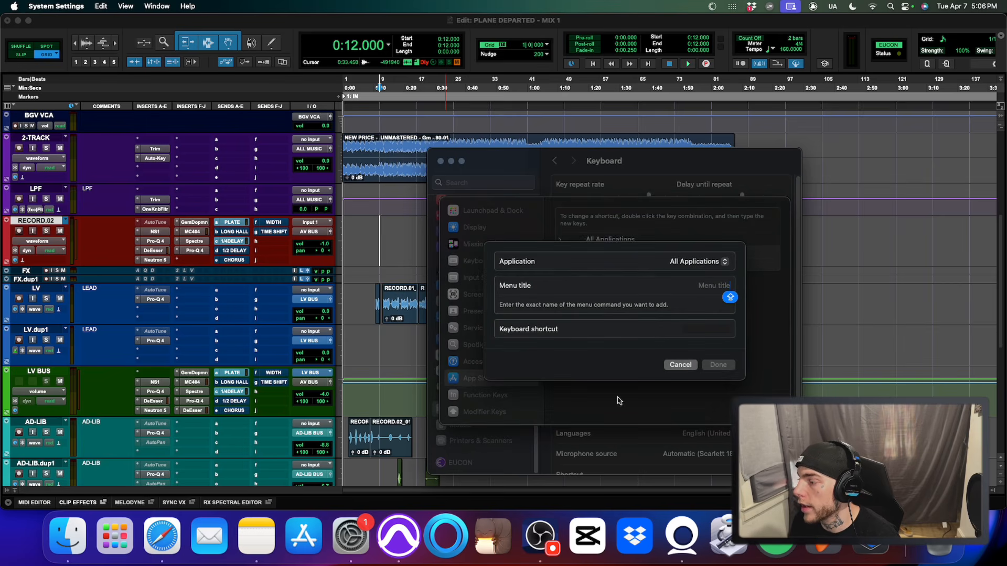
pyautogui.click(680, 365)
pyautogui.click(563, 268)
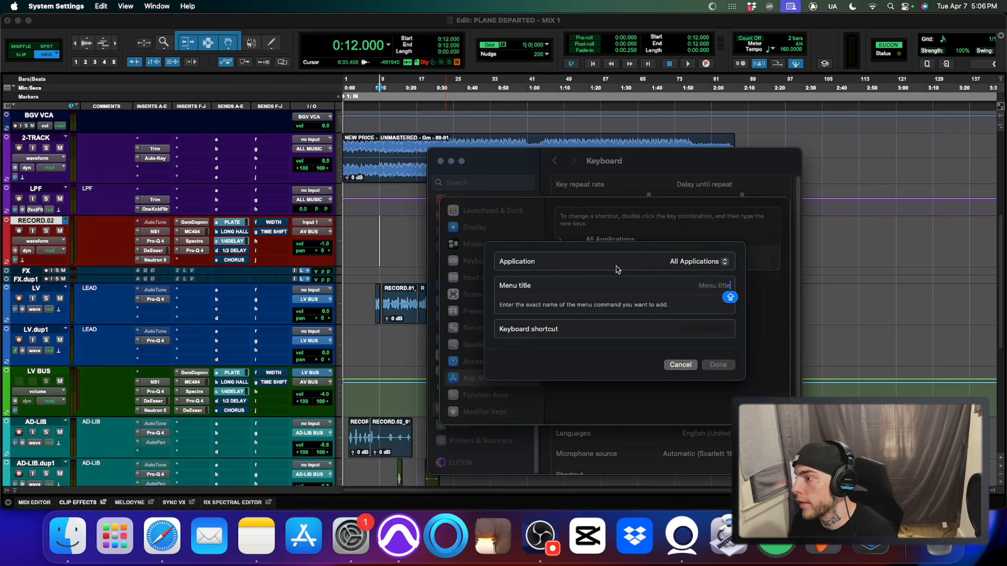
pyautogui.click(698, 260)
pyautogui.scroll(-5, 703, 419)
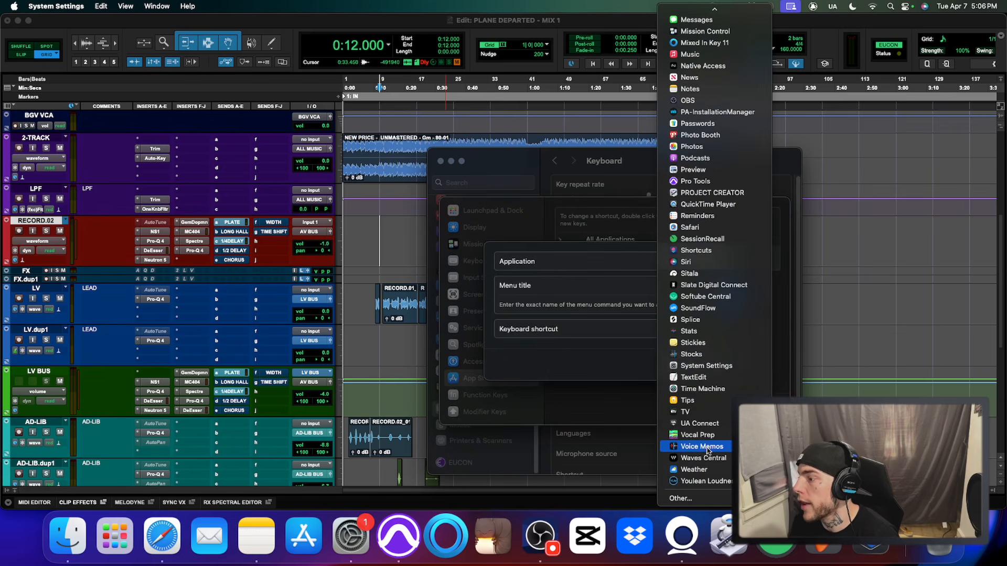
pyautogui.click(723, 181)
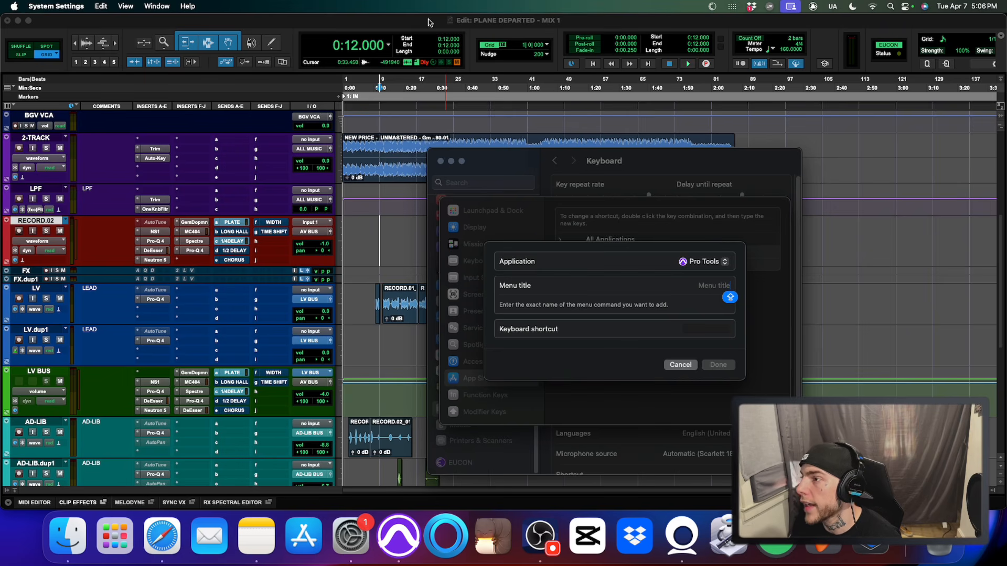
# - Fill in the menu title "Hide All Floating Windows" with the shortcut Command+W, and cancel the new entry
pyautogui.write('Hid')
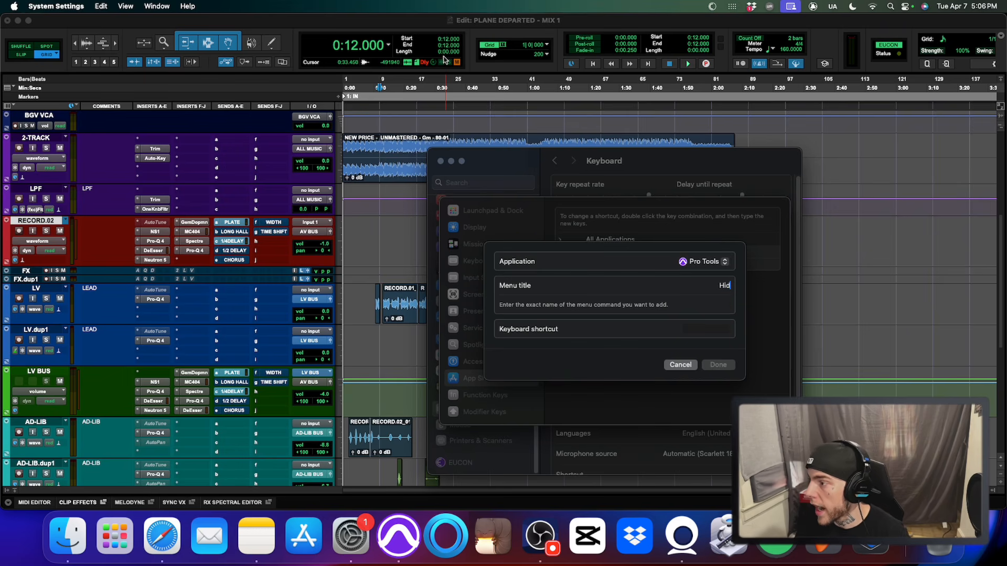
pyautogui.write('e All F')
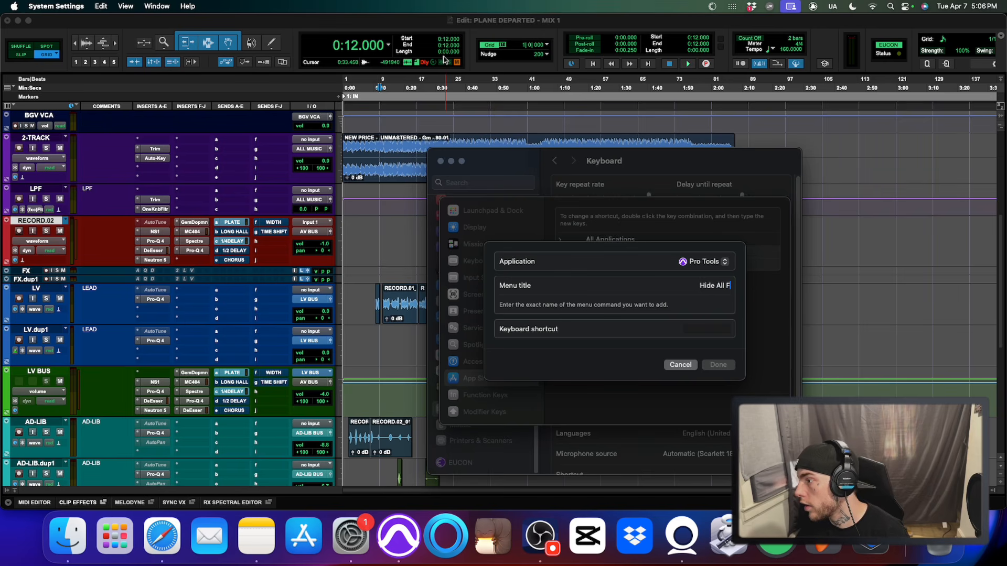
pyautogui.write('loating Windows')
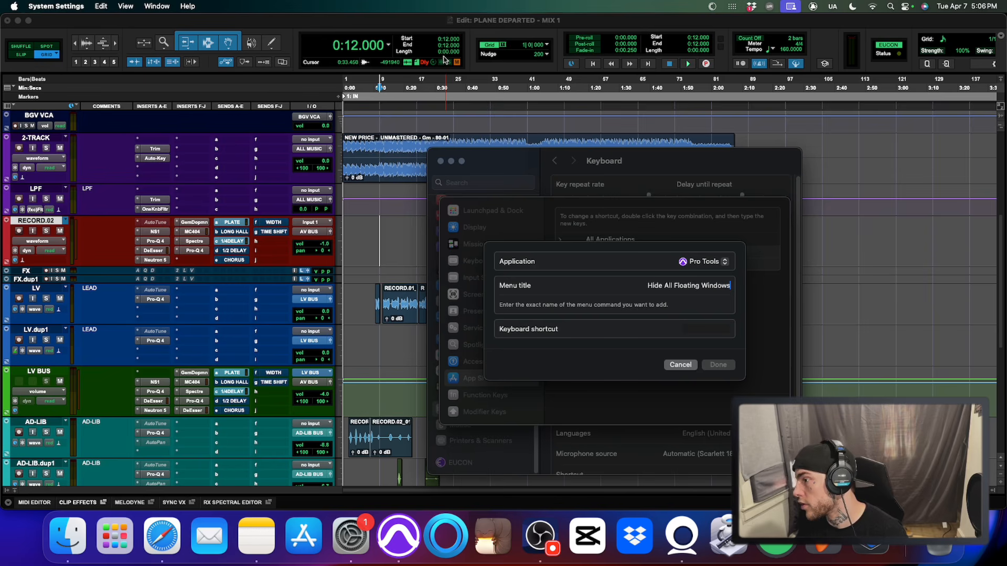
pyautogui.click(719, 328)
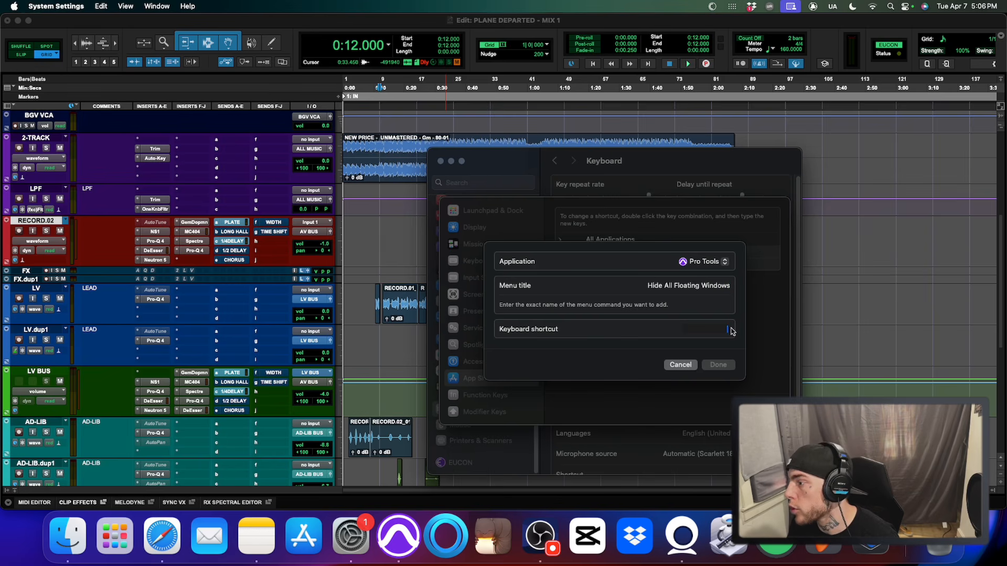
pyautogui.press('super+w')
pyautogui.click(681, 364)
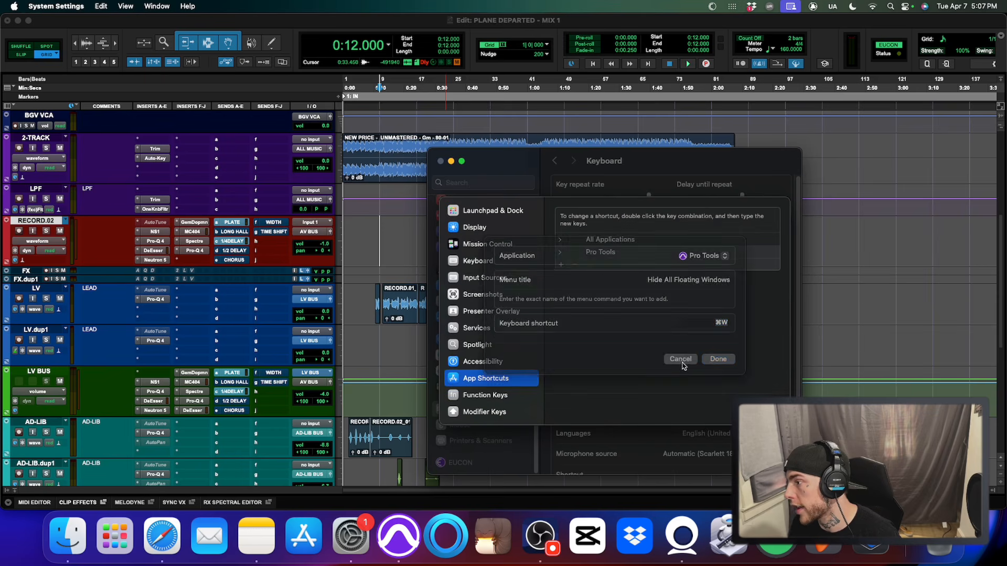
# - Expand the Pro Tools app shortcuts to examine the existing custom entries
pyautogui.click(560, 253)
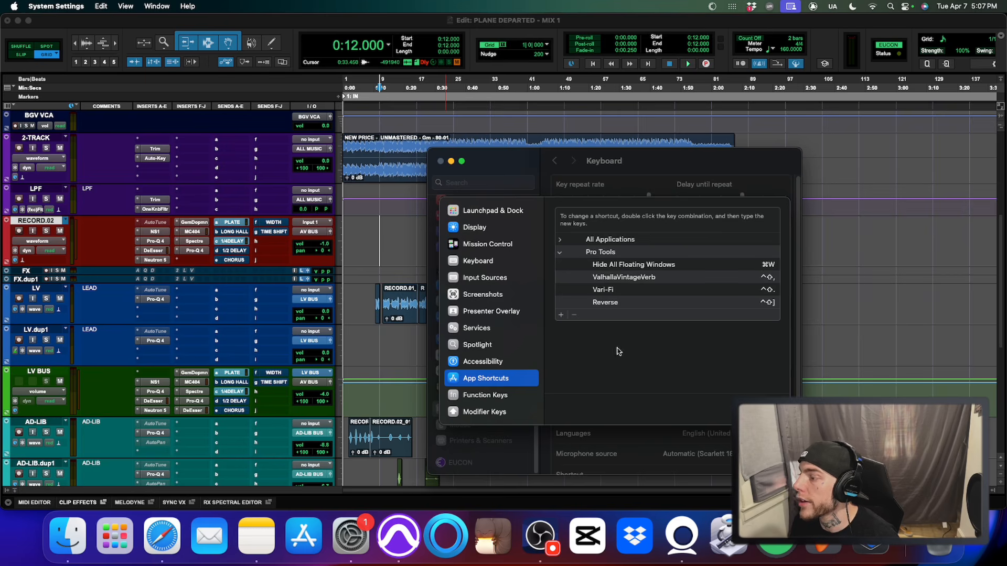
# - Return from System Settings to Pro Tools, then open the Spectre insert on the RECORD.02 track and hide its window
pyautogui.click(770, 410)
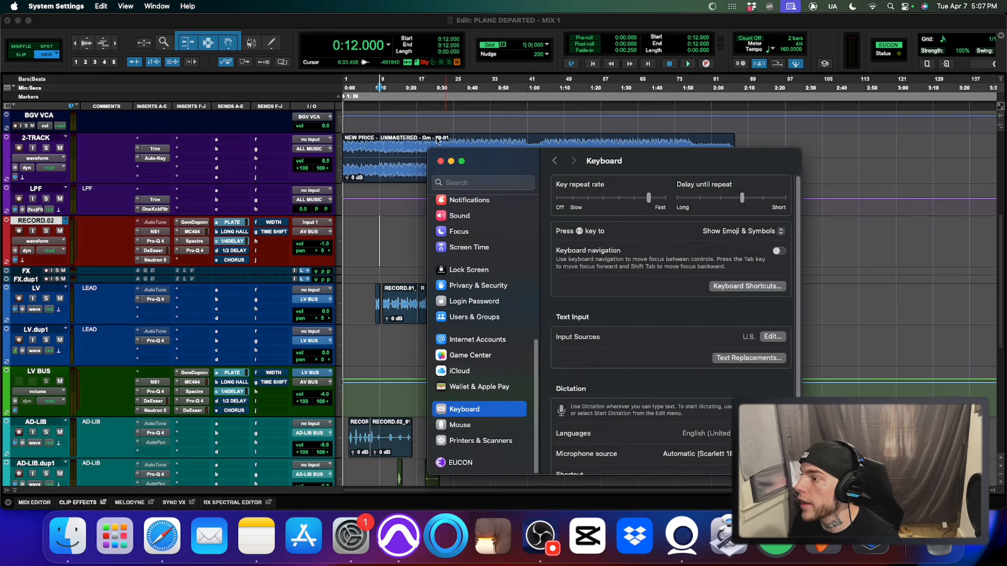
pyautogui.click(440, 163)
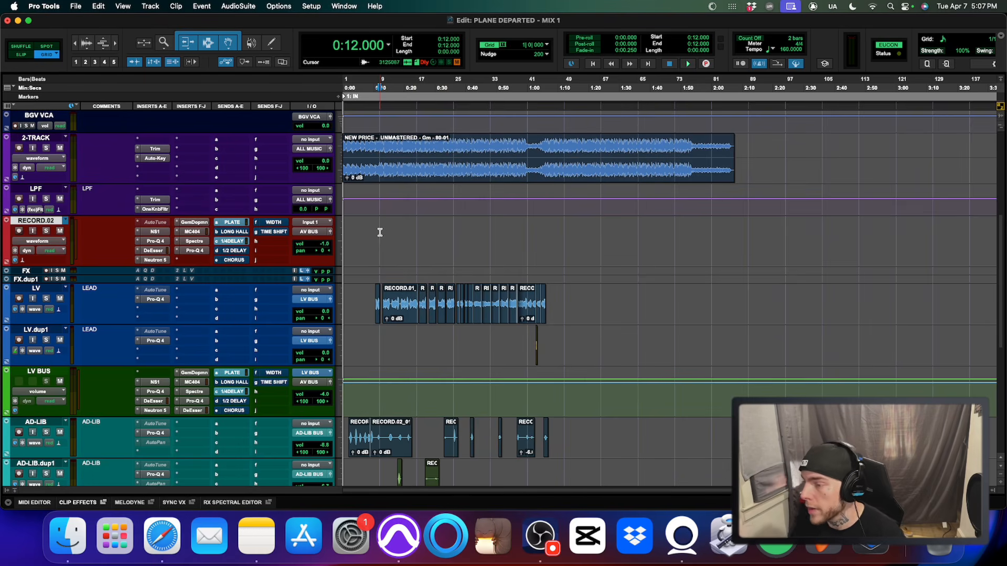
pyautogui.click(189, 243)
pyautogui.press('super+w')
pyautogui.press('ctrl+alt+super+w')
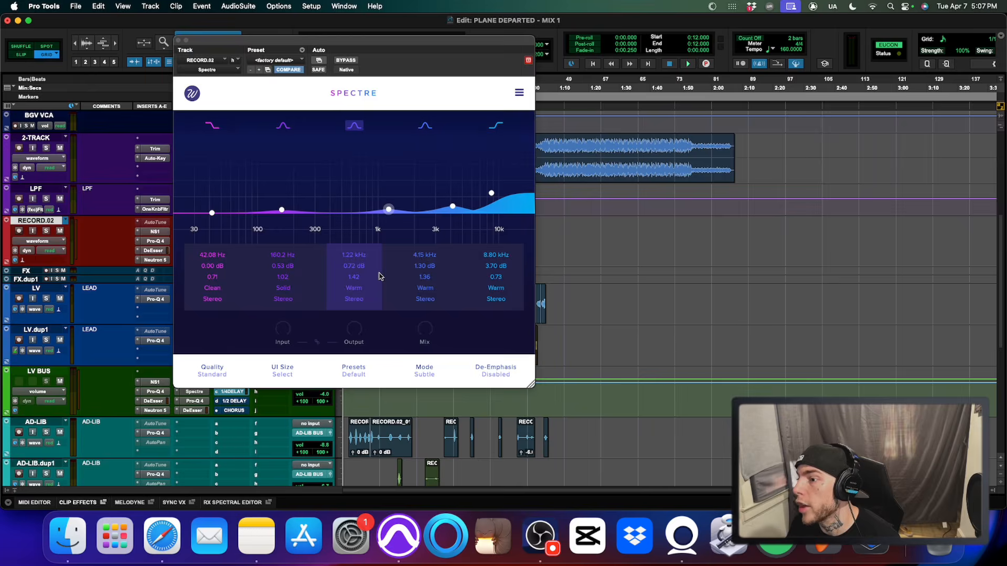
pyautogui.press('ctrl+alt+super+w')
pyautogui.press('ctrl+alt+super+w')
pyautogui.press('ctrl+alt+super+w')
pyautogui.press('ctrl+alt+super+w')
pyautogui.press('ctrl+alt+super+w')
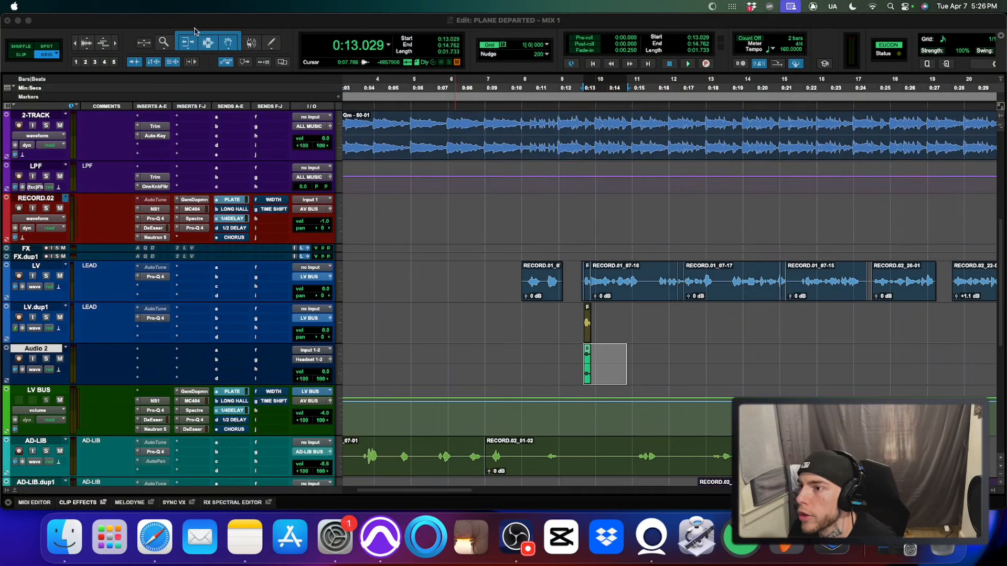
# - Switch to System Settings and examine the custom Pro Tools entries in the app shortcuts
pyautogui.click(218, 34)
pyautogui.click(896, 545)
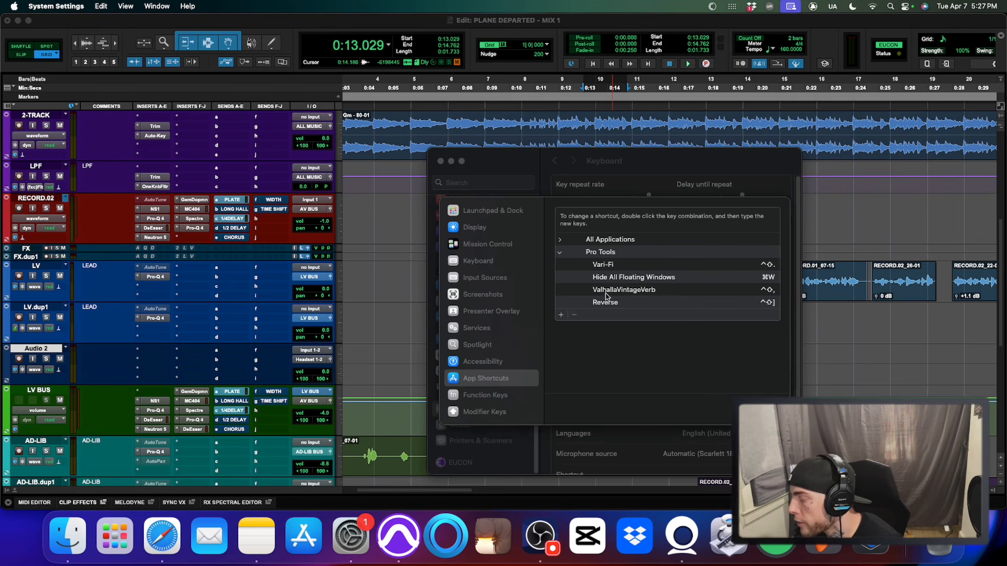
pyautogui.click(583, 334)
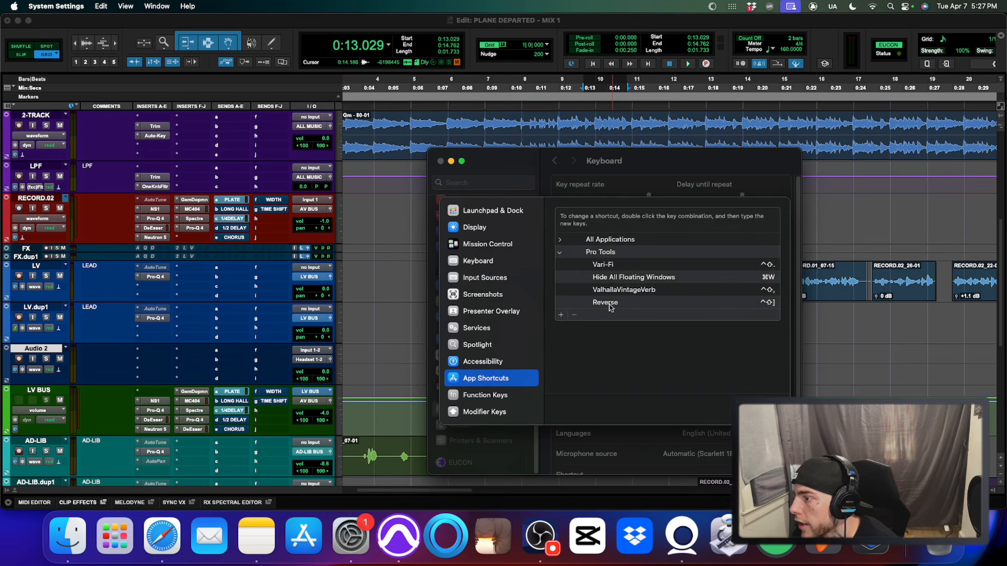
# - Start a new app shortcut entry for Pro Tools with Control+Shift+] as the key combination, and cancel it
pyautogui.click(562, 317)
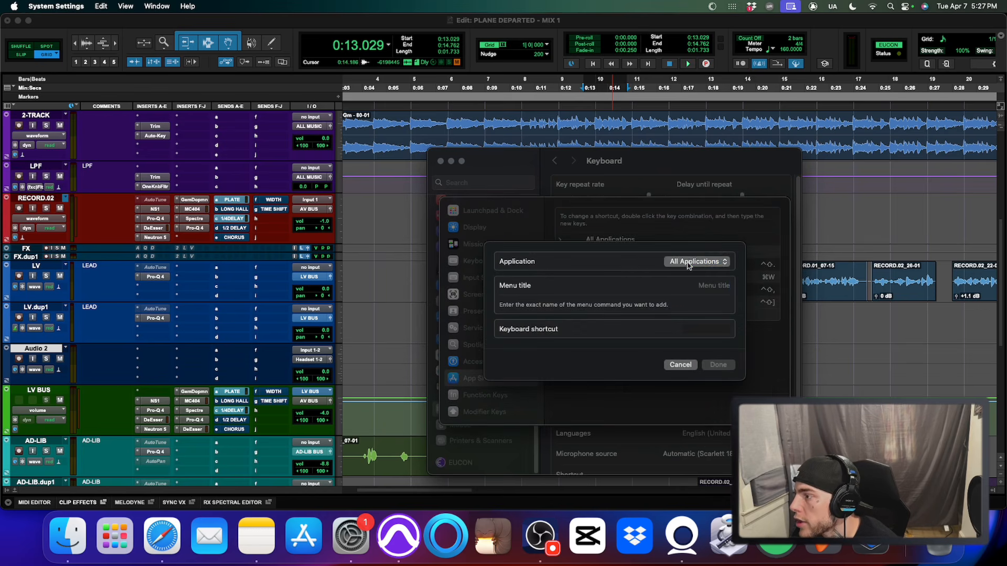
pyautogui.click(677, 263)
pyautogui.scroll(-10, 698, 391)
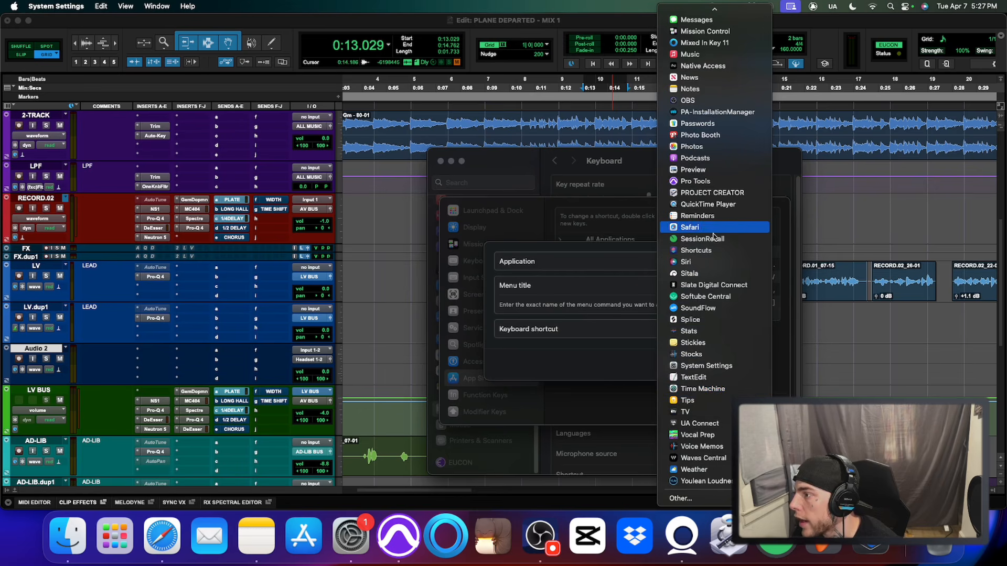
pyautogui.click(695, 181)
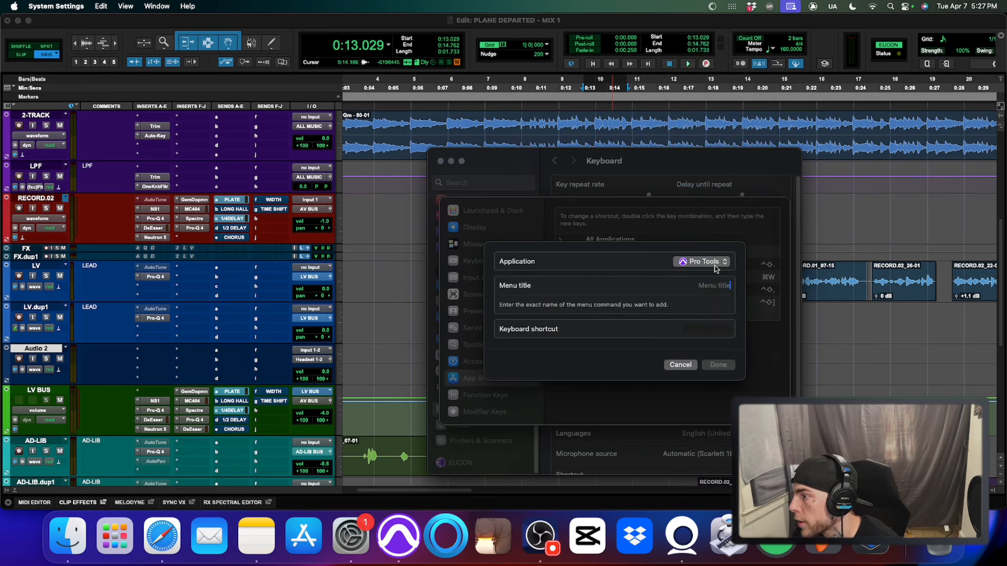
pyautogui.click(723, 288)
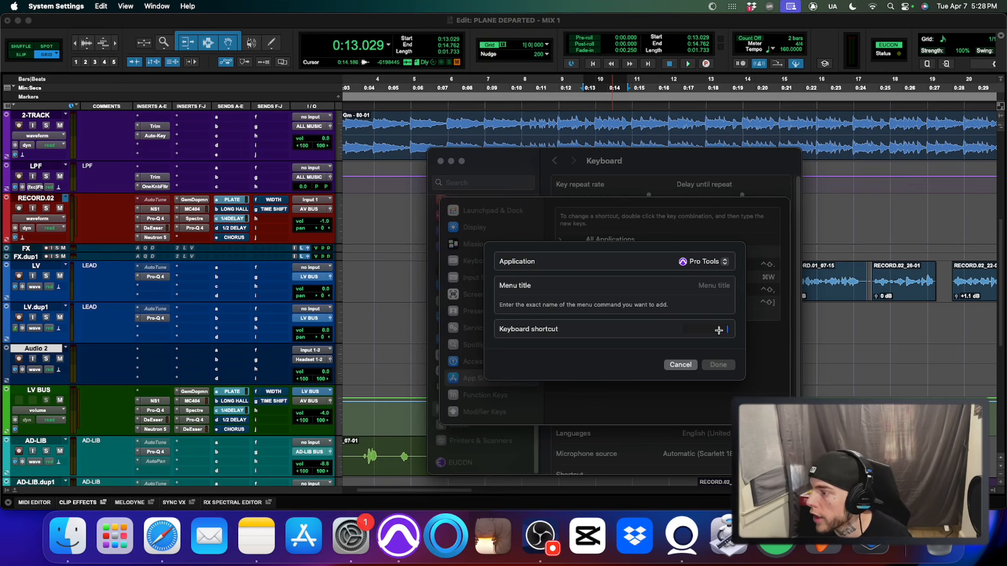
pyautogui.hotkey('ctrl', 'shift', ']')
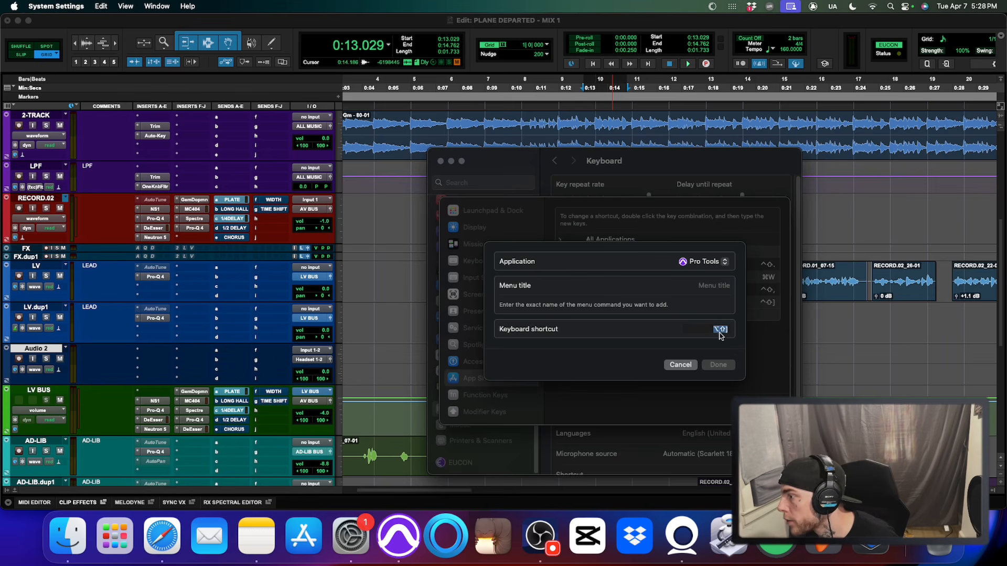
pyautogui.click(682, 366)
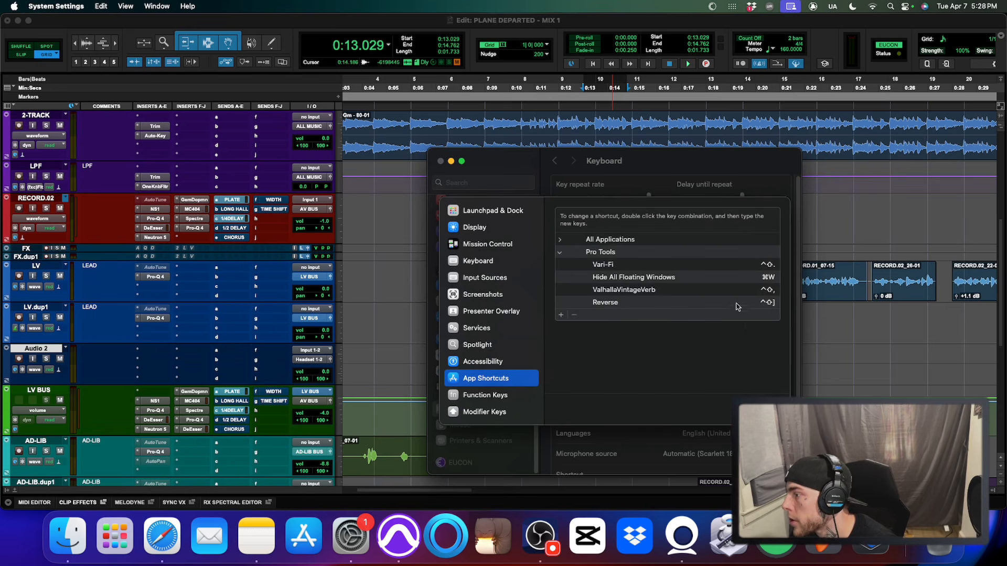
# - Close System Settings and bring up the ERGO M575S Trackball's button settings in Logi Options+
pyautogui.press('Escape')
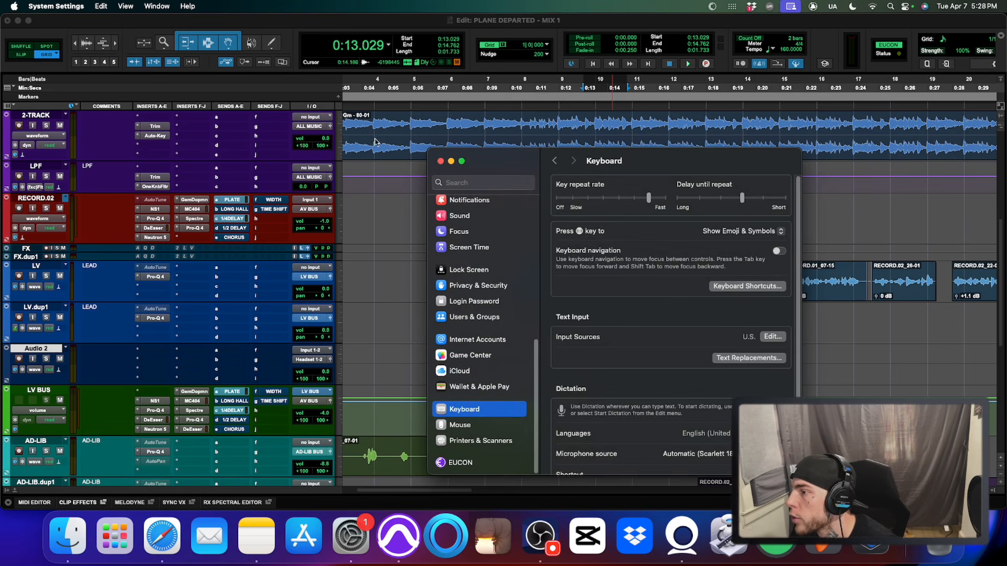
pyautogui.click(441, 162)
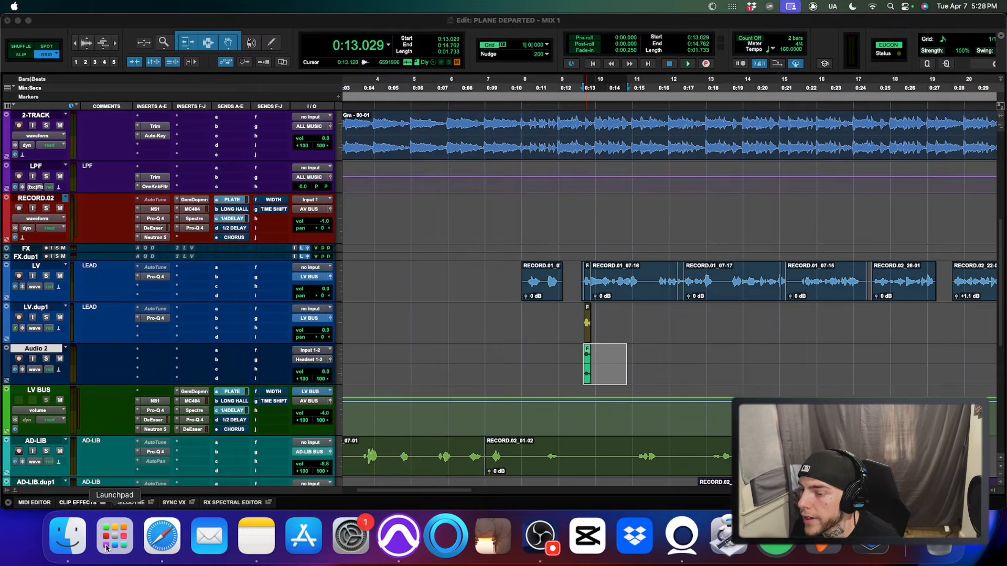
pyautogui.click(106, 548)
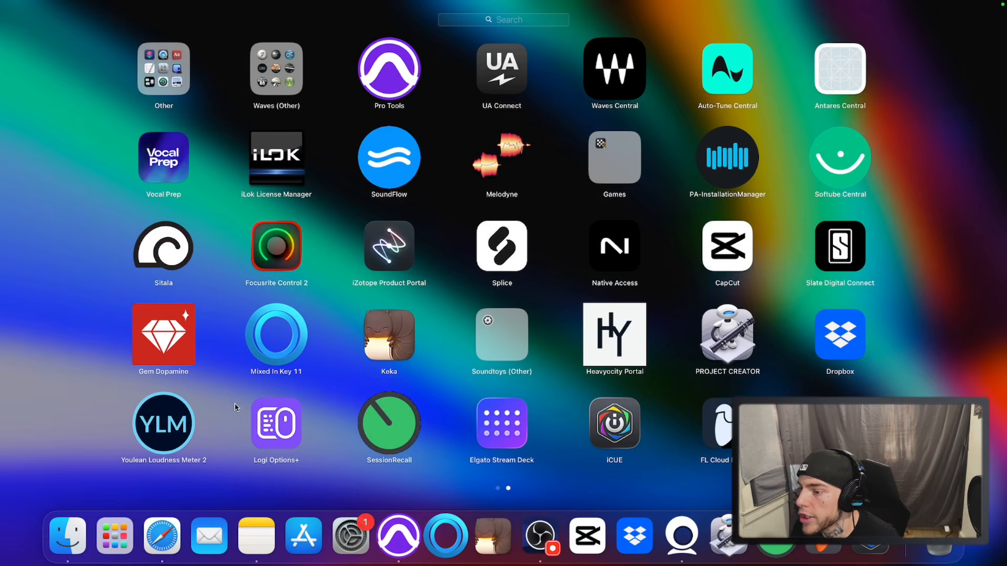
pyautogui.click(277, 427)
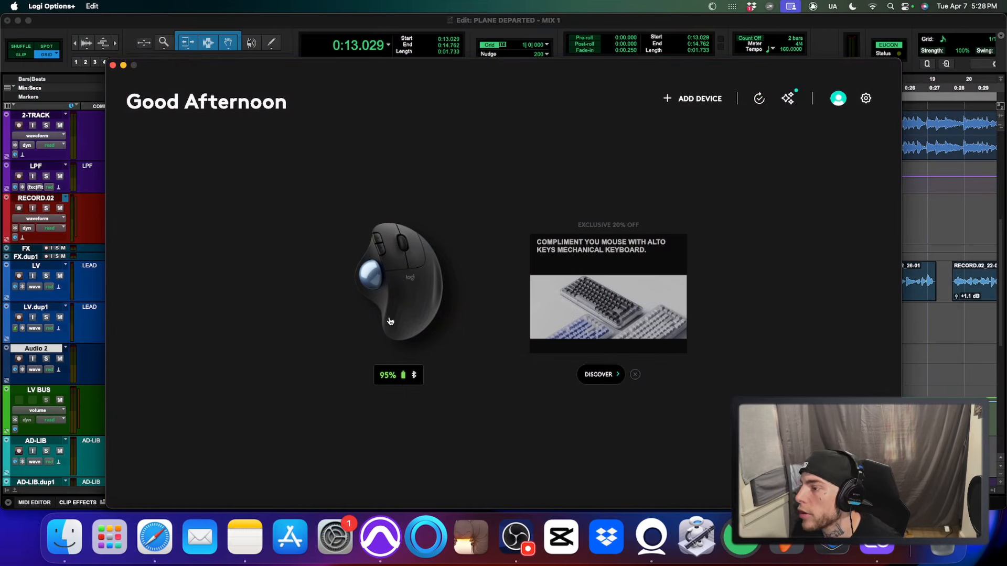
pyautogui.click(390, 322)
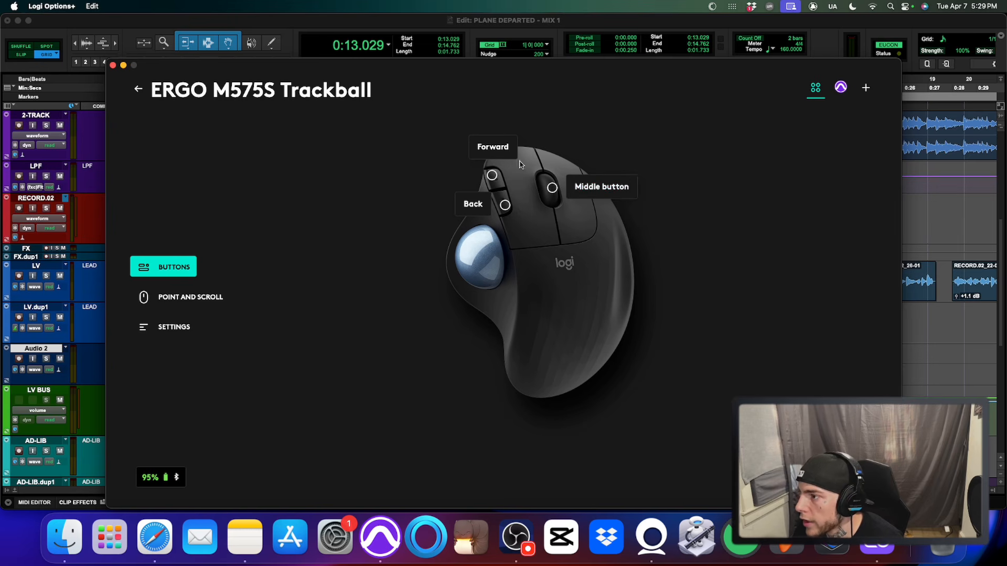
# - Examine the trackball's Pro Tools-specific button assignments, including the forward button's keyboard shortcut, and close Logi Options+
pyautogui.click(842, 88)
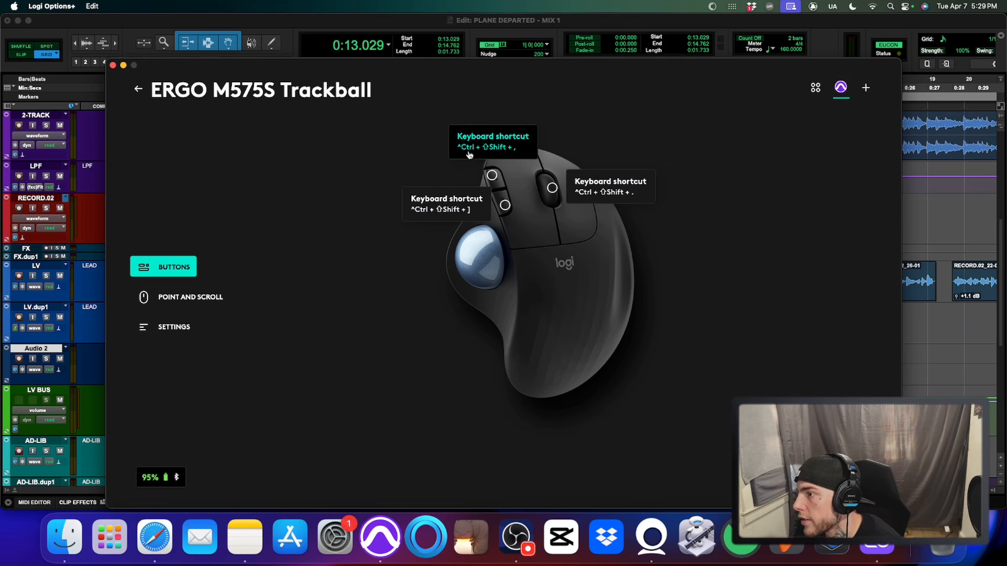
pyautogui.click(492, 175)
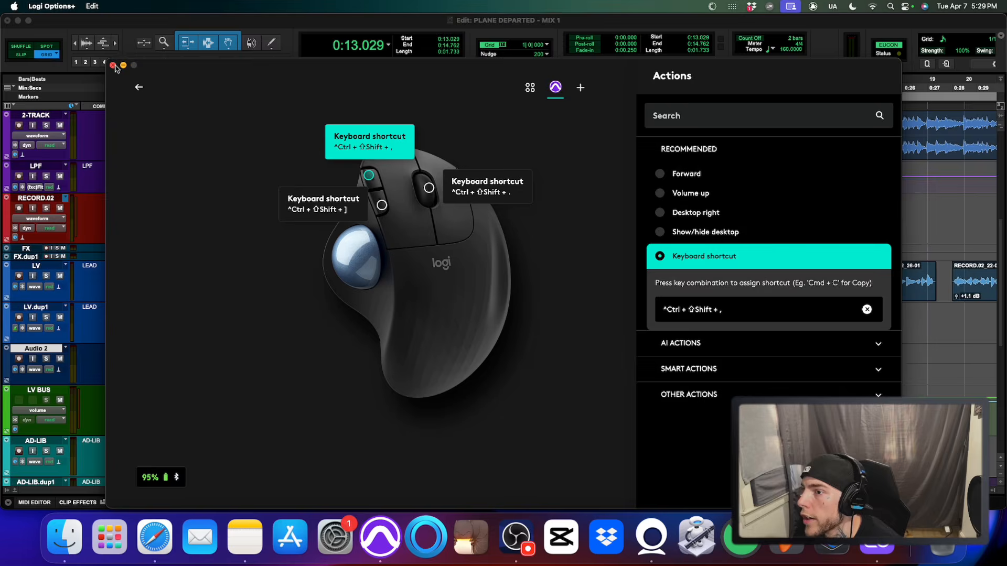
pyautogui.click(113, 66)
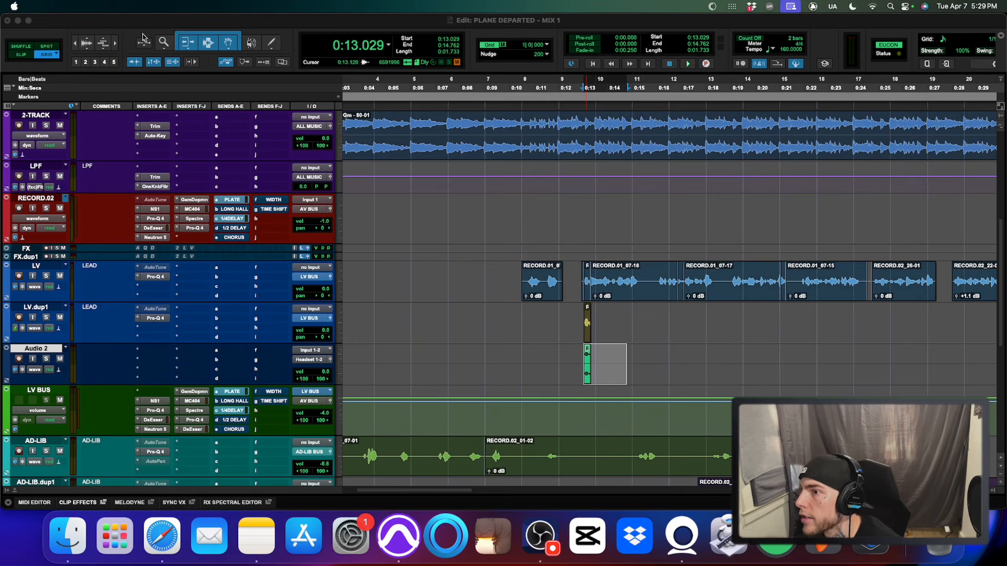
# - Switch to Pro Tools, open the ValhallaVintageVerb, Reverse and Vari-Fi AudioSuite windows, and hide them all
pyautogui.click(526, 318)
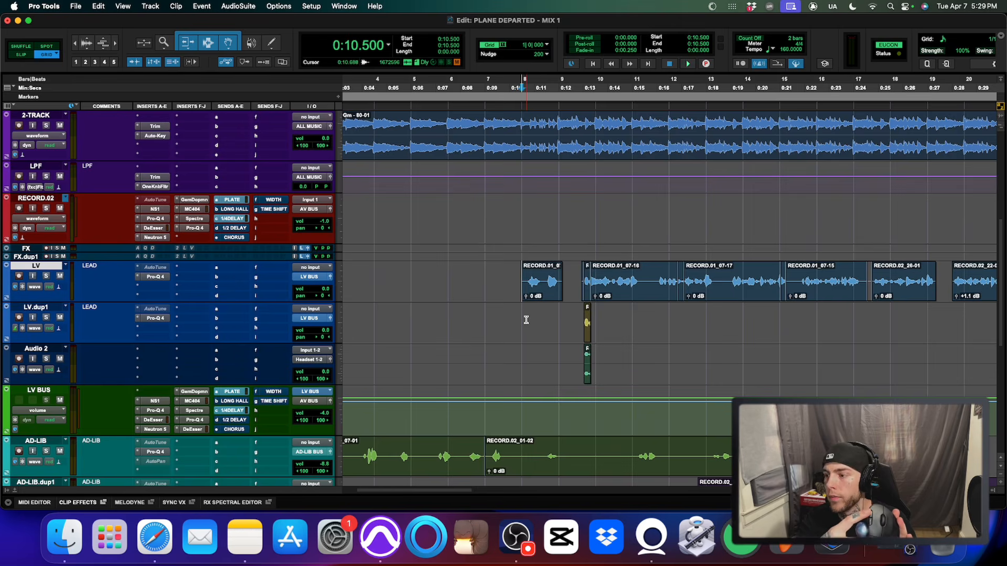
pyautogui.press('ctrl+alt+super+w')
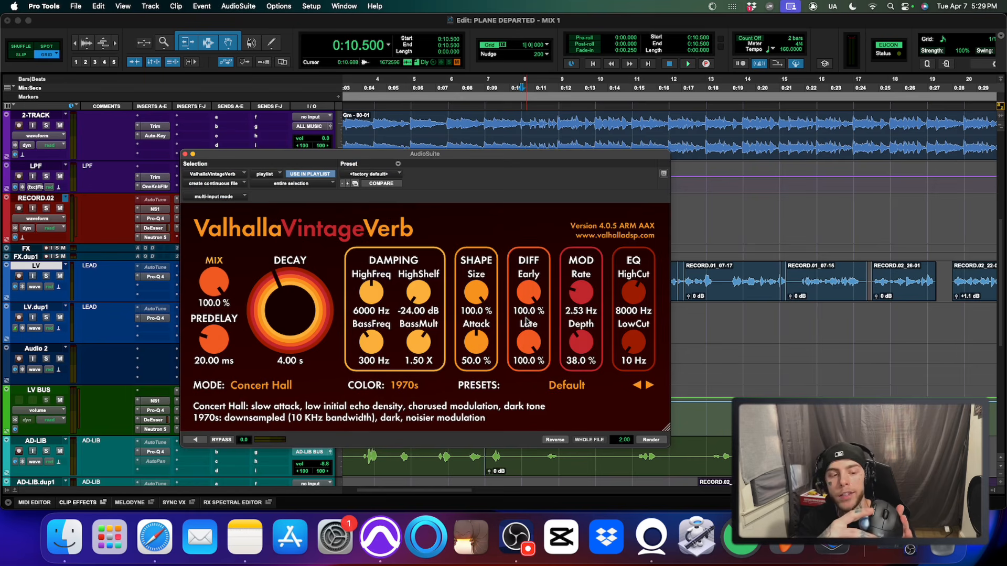
pyautogui.press('ctrl+alt+super+r')
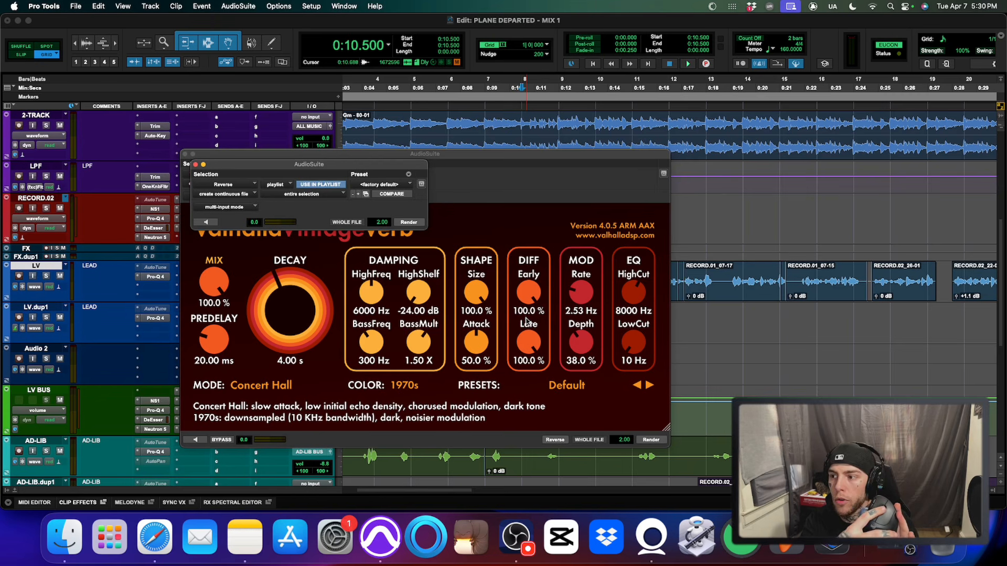
pyautogui.press('ctrl+alt+super+v')
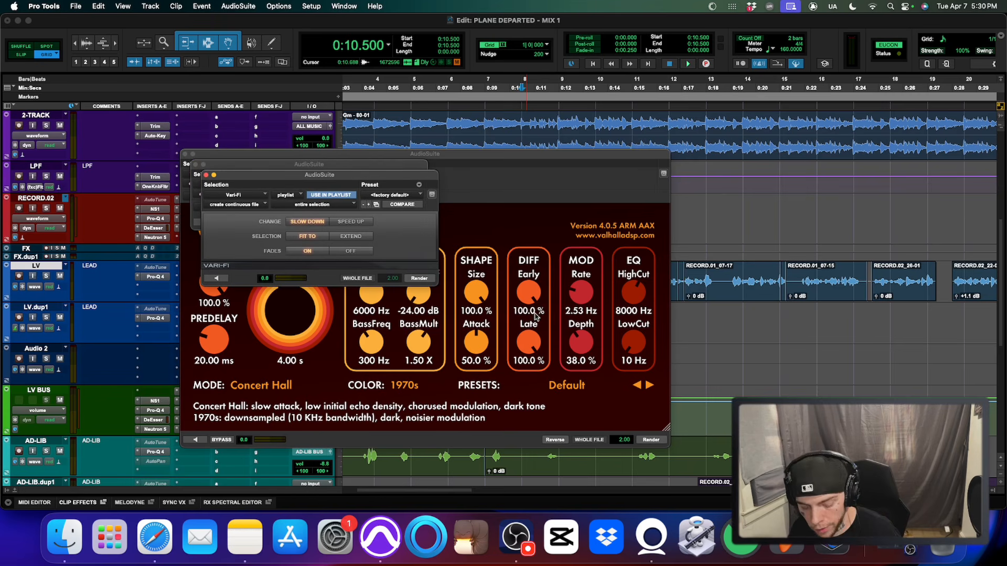
pyautogui.press('ctrl+alt+super+w')
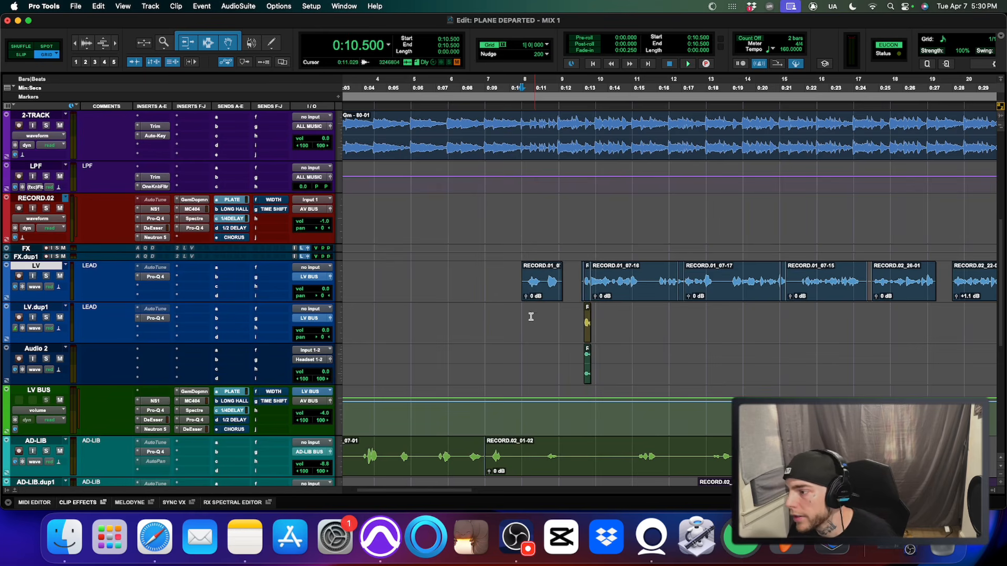
# - Select the short clip on the Audio 2 track plus the empty space after it, from 0:13.029 to 0:14.549
pyautogui.click(597, 315)
pyautogui.hscroll(-3, 524, 314)
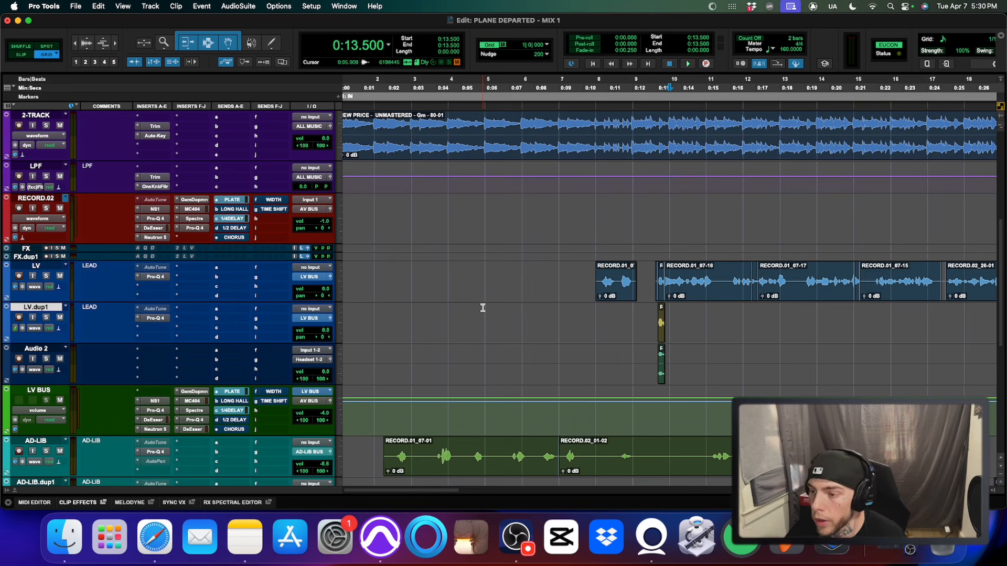
pyautogui.click(701, 347)
pyautogui.press('t')
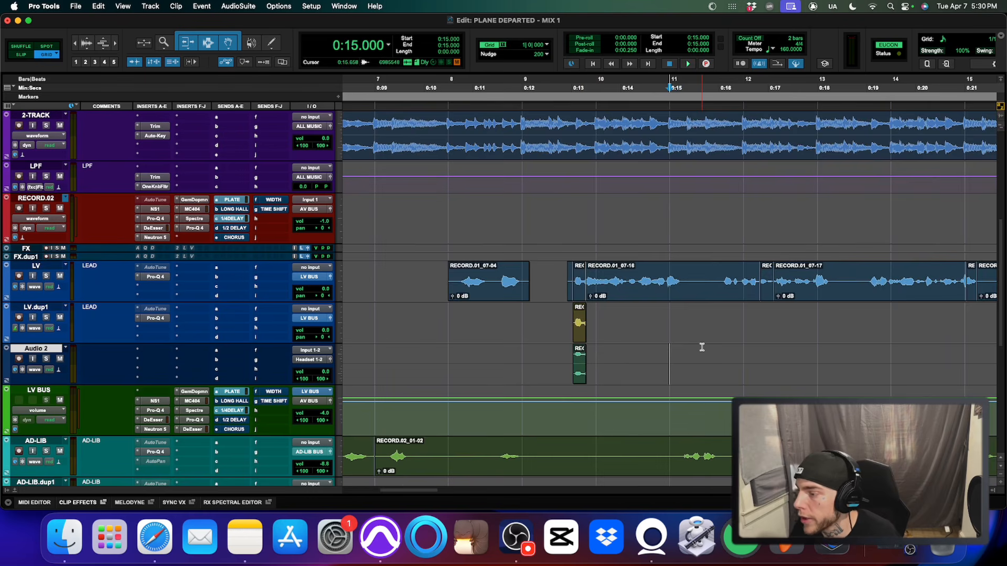
pyautogui.press('r')
pyautogui.click(623, 367)
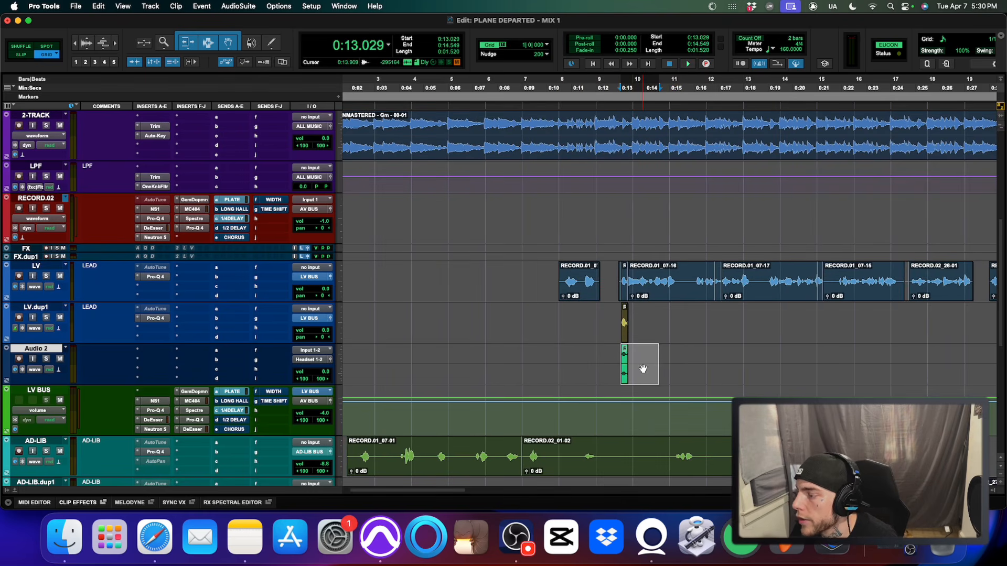
pyautogui.click(649, 372)
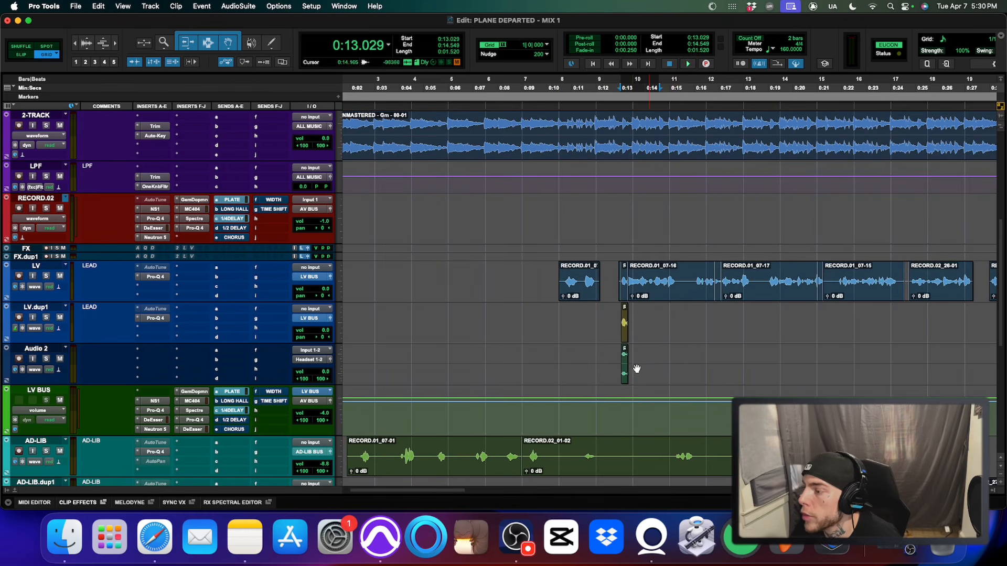
pyautogui.click(624, 373)
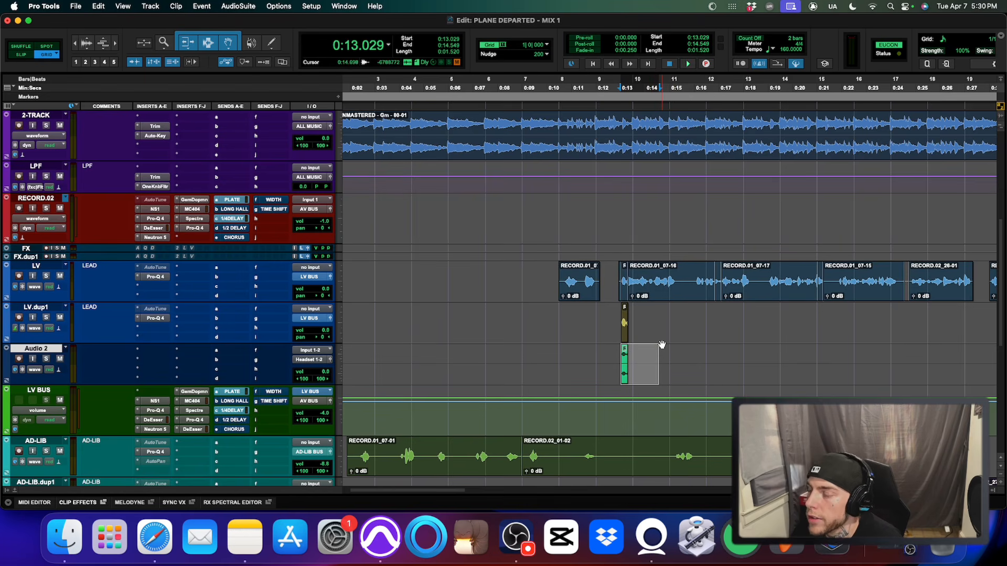
# - Render AudioSuite ValhallaVintageVerb onto the Audio 2 selection with the predelay set to 0.00 ms
pyautogui.press('ctrl+alt+super+w')
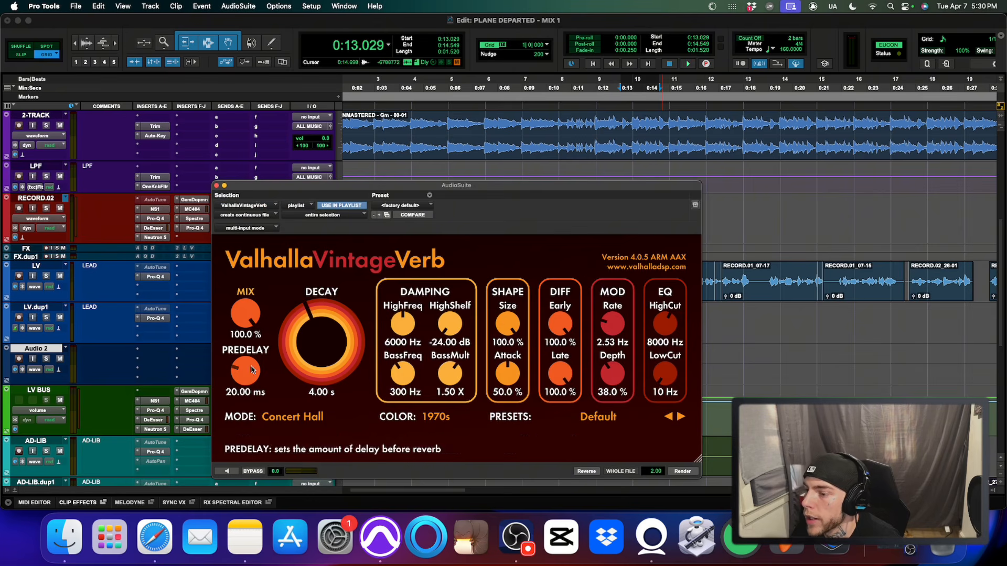
pyautogui.moveTo(252, 374); pyautogui.dragTo(223, 442)
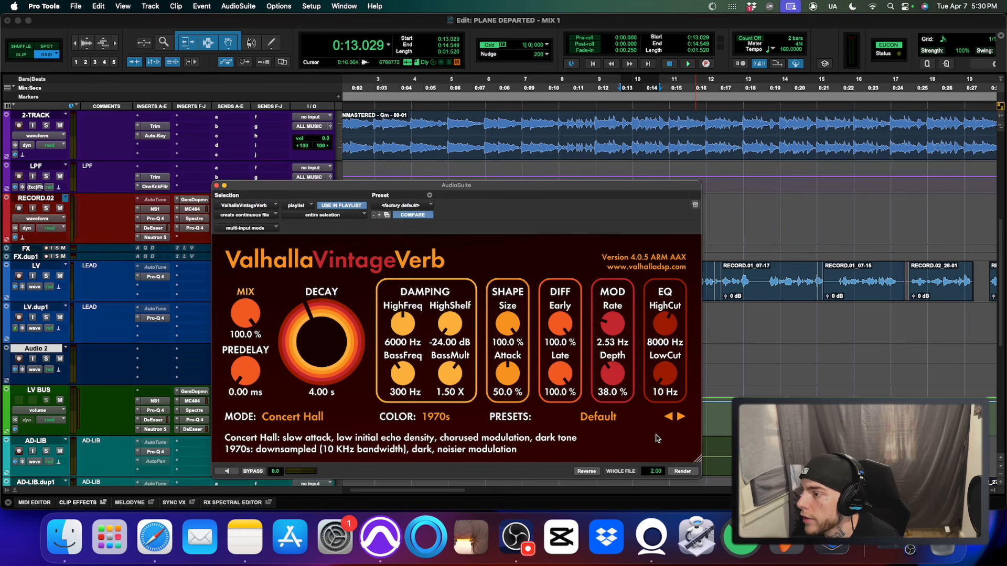
pyautogui.moveTo(610, 188); pyautogui.dragTo(481, 135)
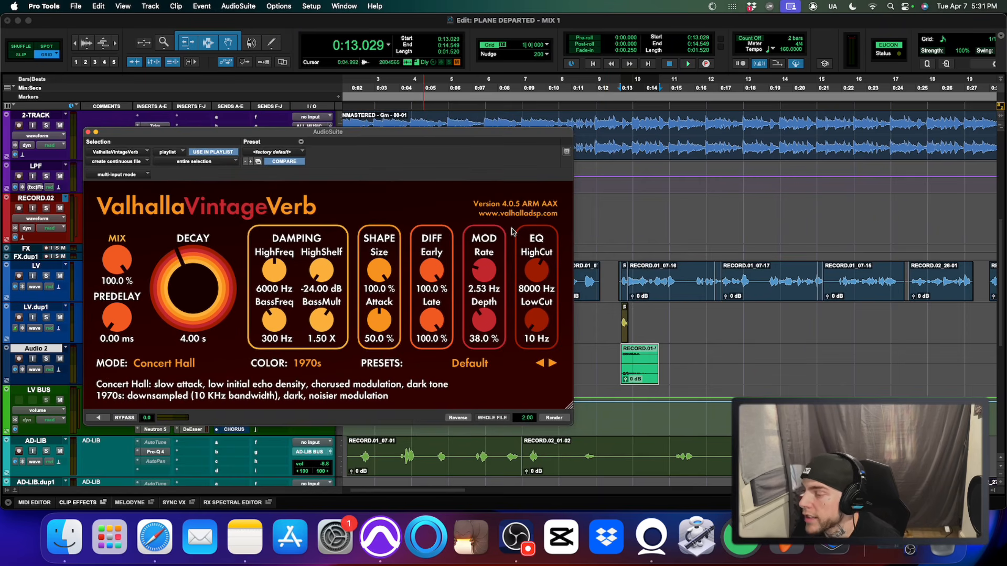
# - Apply the AudioSuite Reverse process to the reverb-rendered clip on the Audio 2 track
pyautogui.hotkey('alt', 'shift', 'r')
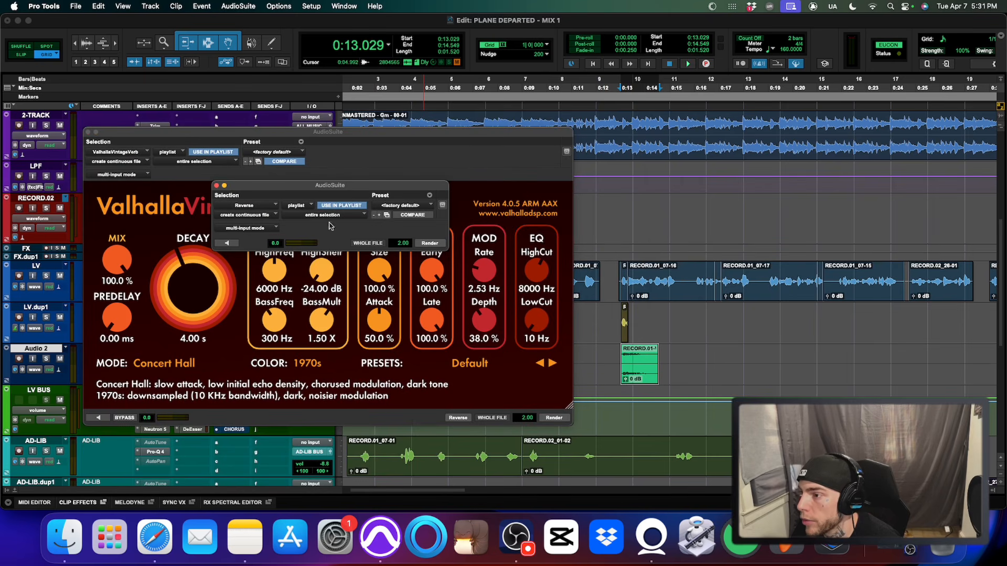
pyautogui.click(445, 266)
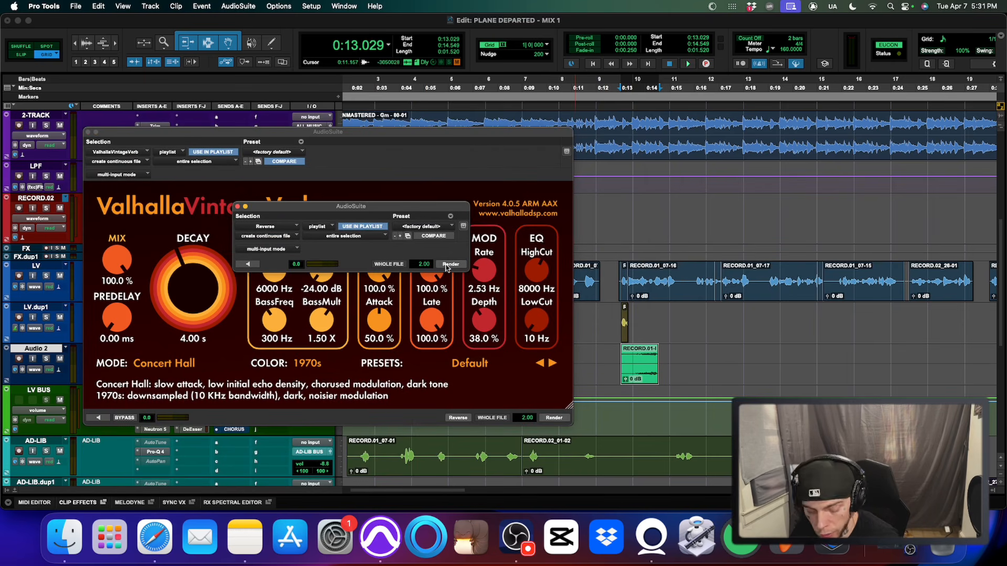
# - Move the reversed Audio 2 clip to start at 0:12.000, and set that track's input to none and its output to LV BUS
pyautogui.press('super+alt+w')
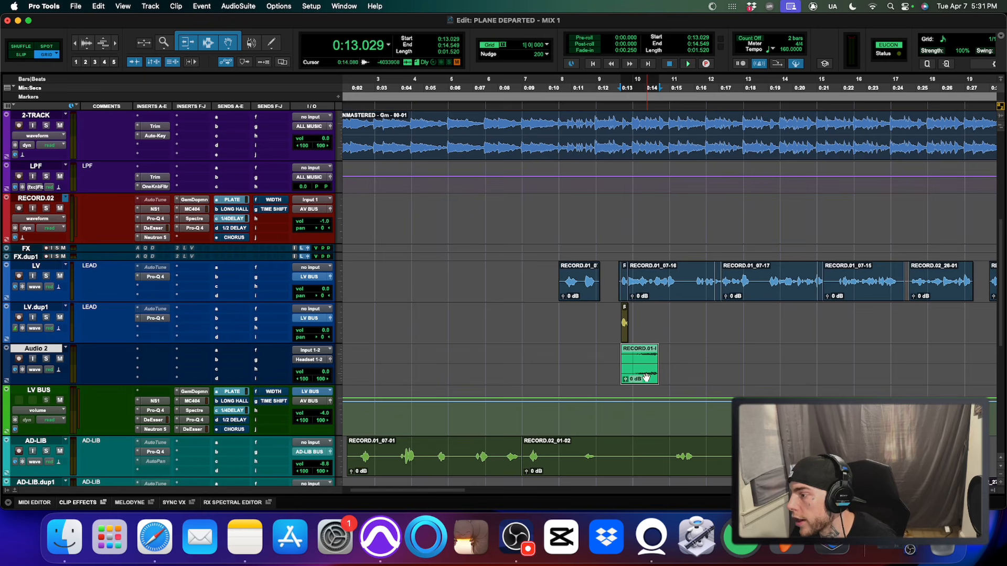
pyautogui.moveTo(646, 376); pyautogui.dragTo(599, 357)
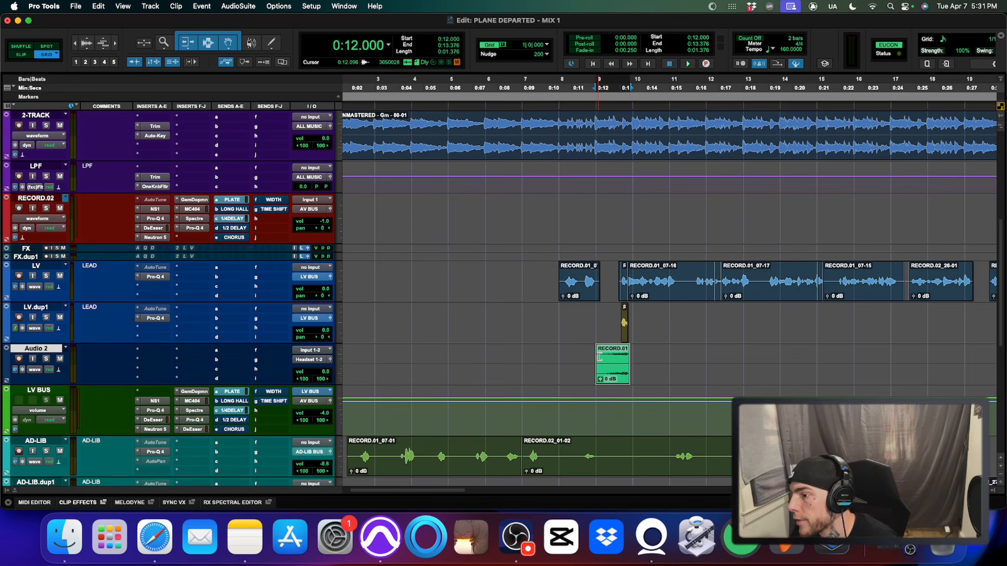
pyautogui.click(320, 350)
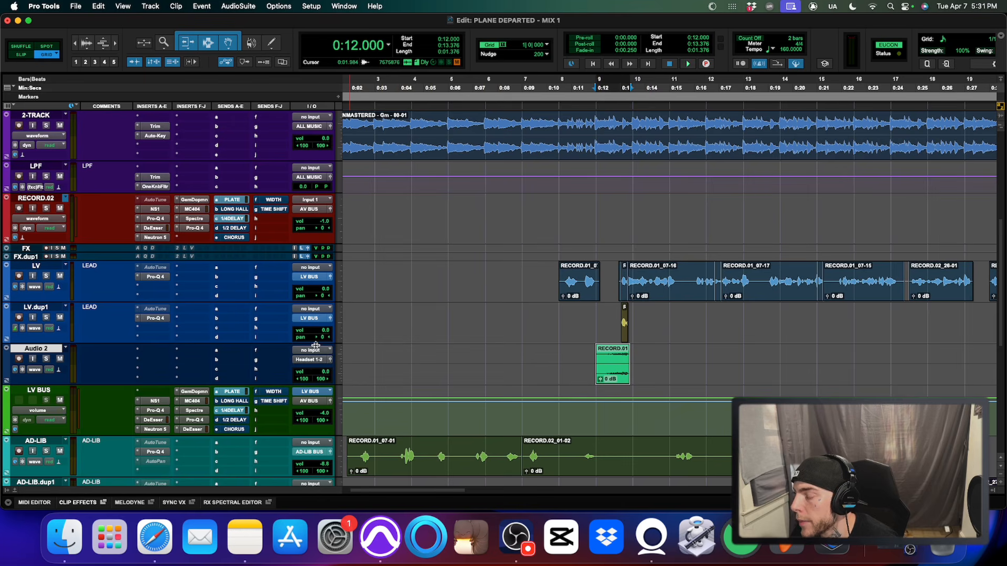
pyautogui.click(312, 360)
# - Play the session from 0:12.000 to hear the reversed reverb lead into the vocal
pyautogui.click(597, 360)
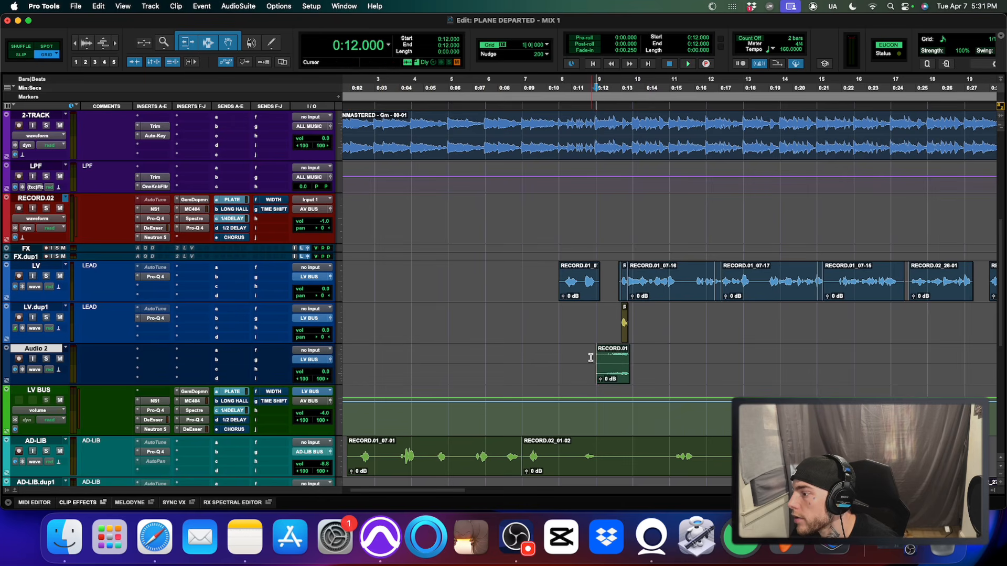
pyautogui.press('space')
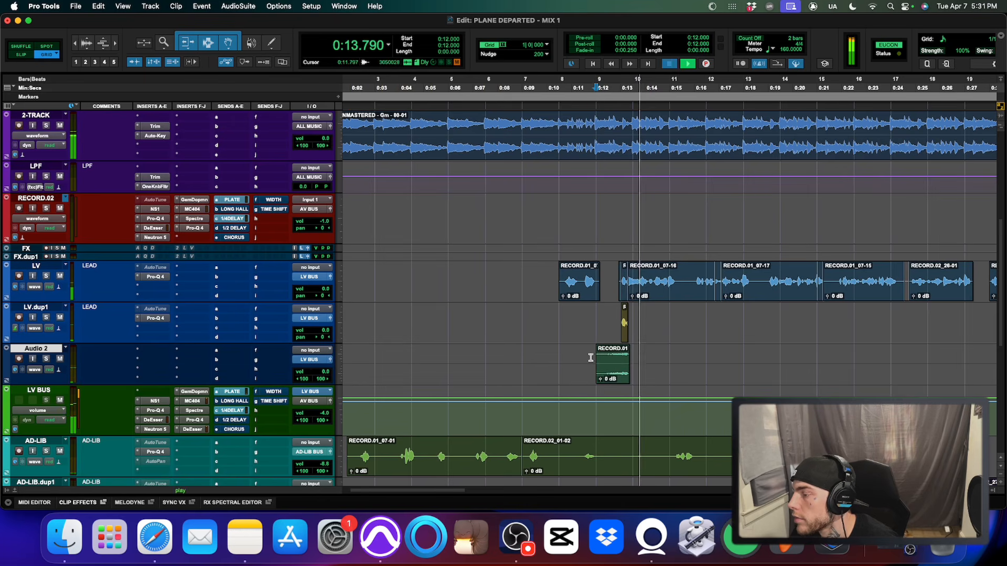
pyautogui.press('space')
# - Undo the clip move, the Reverse process and the reverb render on the Audio 2 track
pyautogui.press('super+z')
pyautogui.press('super+z')
pyautogui.press('super+z')
pyautogui.press('super+z')
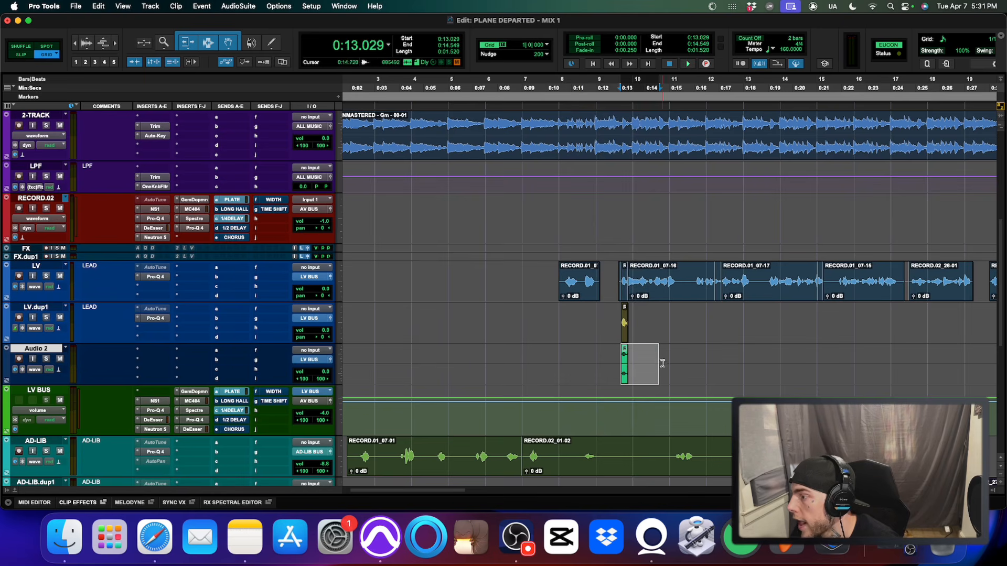
# - Render ValhallaVintageVerb with 0.00 ms predelay, followed by Reverse, onto the Audio 2 selection, and hide the AudioSuite windows
pyautogui.hotkey('ctrl', 'shift', 'v')
pyautogui.moveTo(282, 404); pyautogui.dragTo(283, 456)
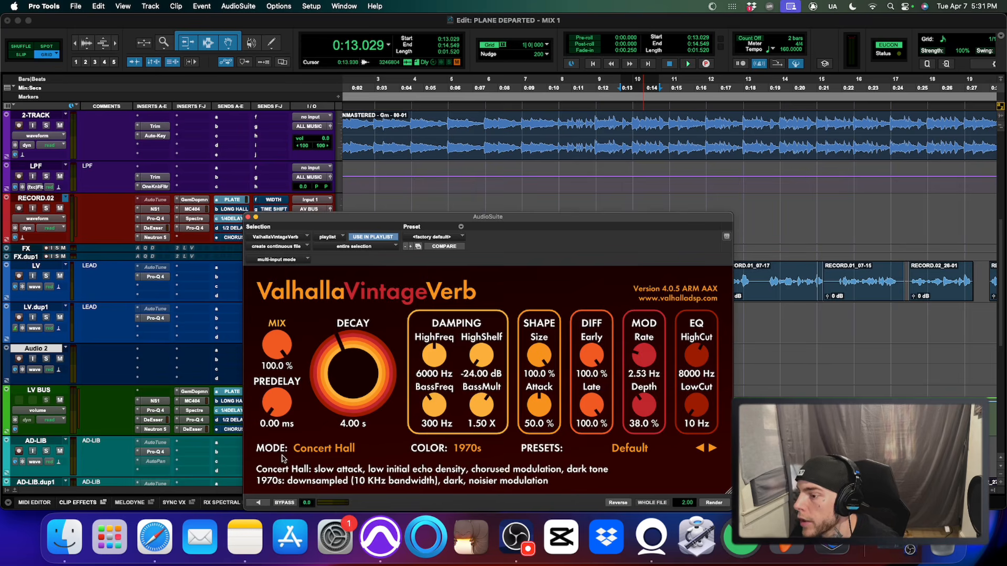
pyautogui.click(716, 502)
pyautogui.hotkey('ctrl', 'shift', 'r')
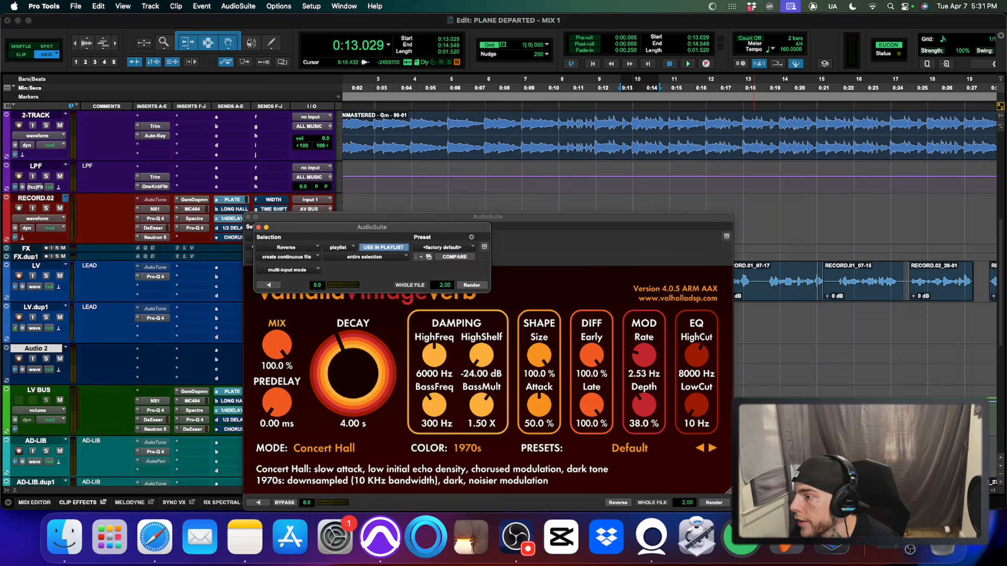
pyautogui.press('ctrl+alt+super+w')
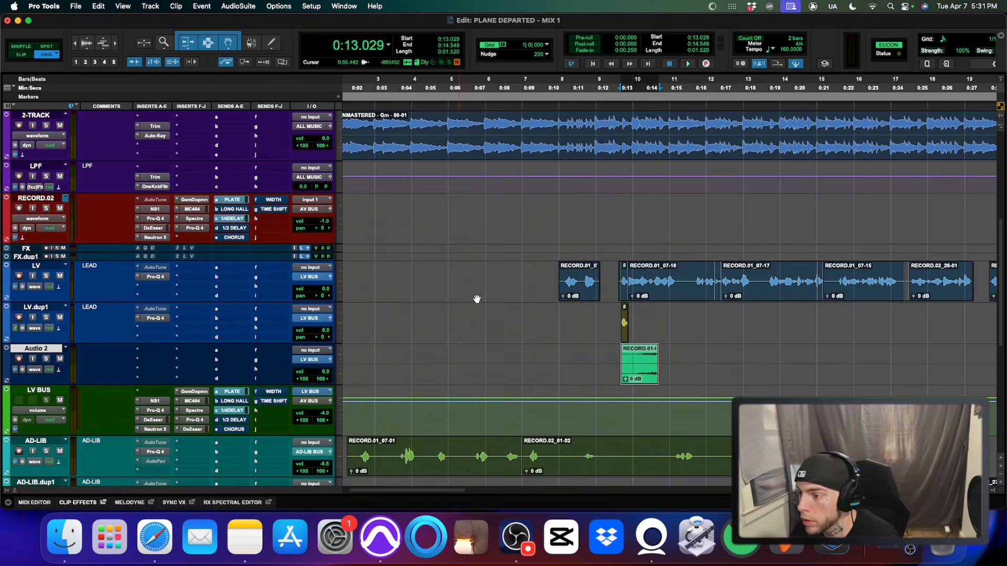
# - Move the reversed Audio 2 clip earlier so it ends with the yellow LV.dup1 clip, and audition it from 0:12.000
pyautogui.moveTo(643, 375); pyautogui.dragTo(614, 376)
pyautogui.click(602, 359)
pyautogui.press('space')
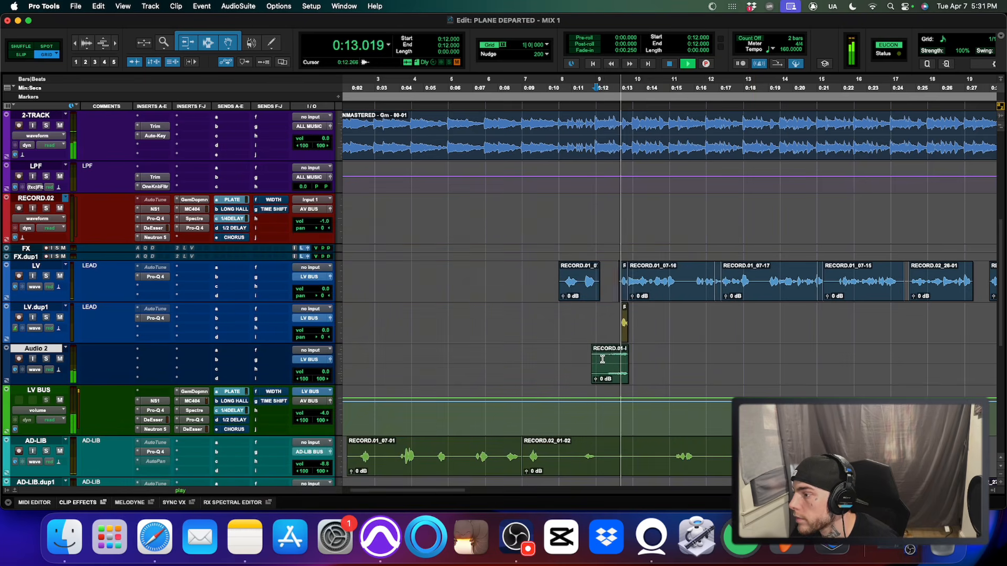
pyautogui.press('space')
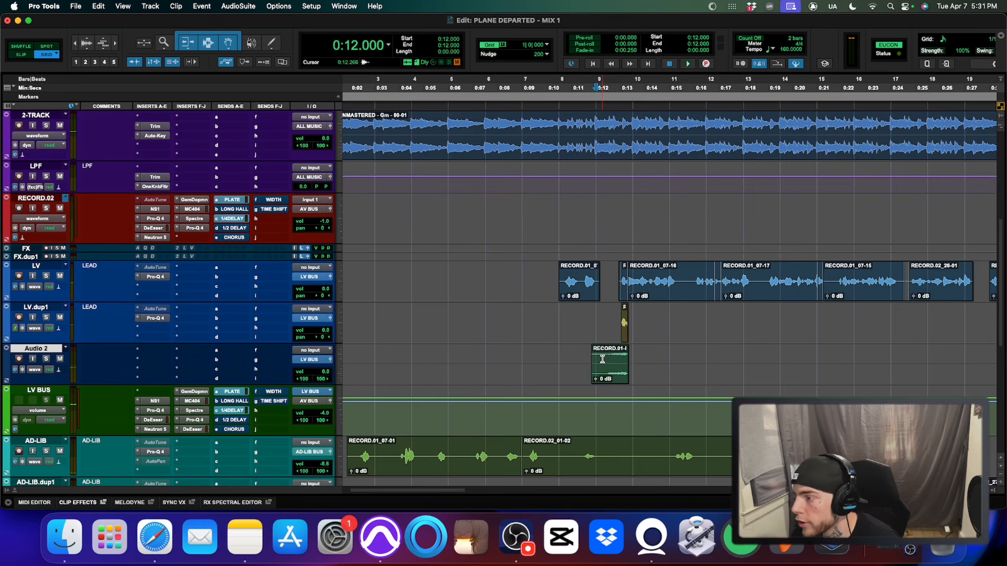
pyautogui.click(233, 2)
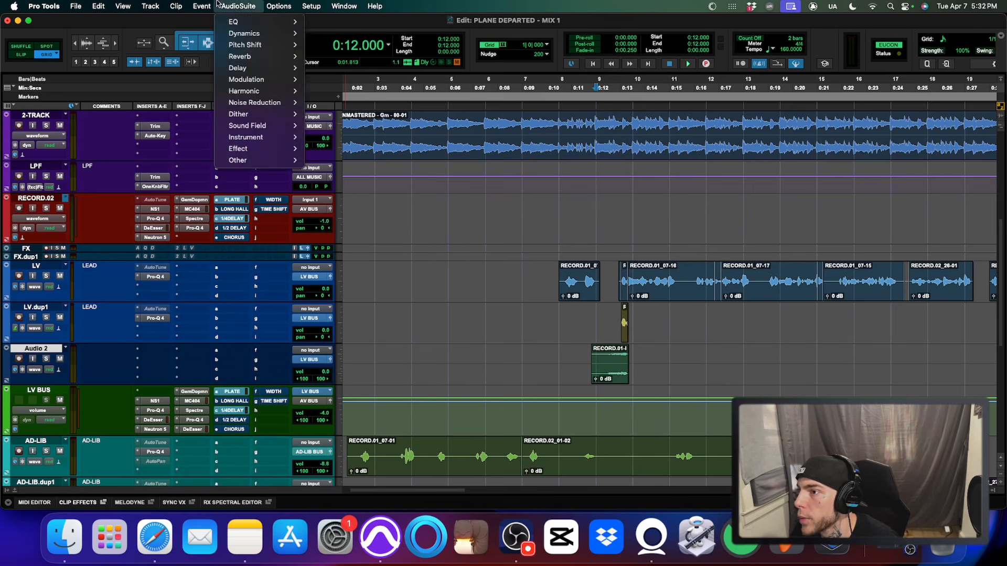
pyautogui.click(712, 330)
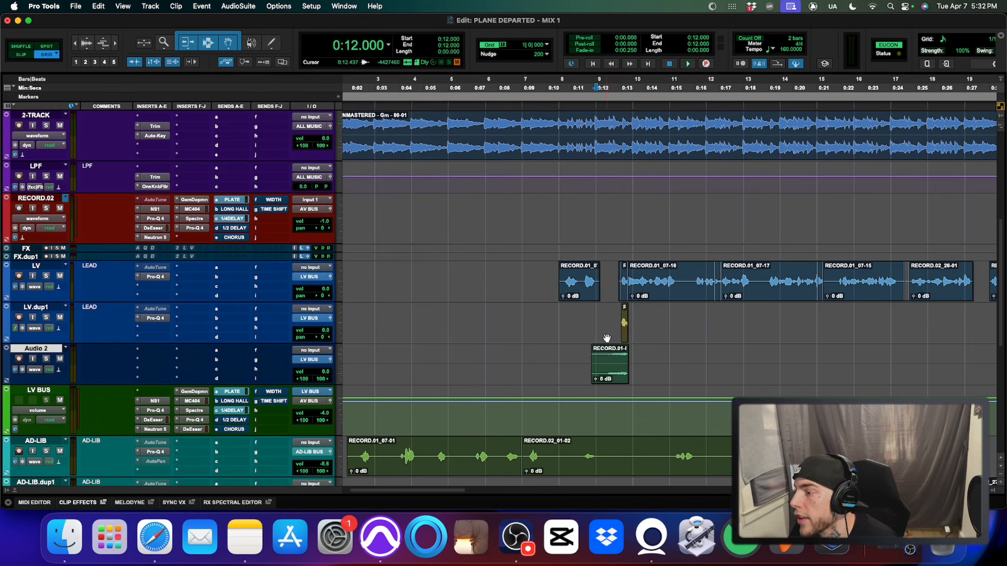
# - Play the lead vocal on the LV track from 0:13.500 to locate a word to process
pyautogui.click(675, 316)
pyautogui.press('super+bracketright')
pyautogui.press('super+bracketright')
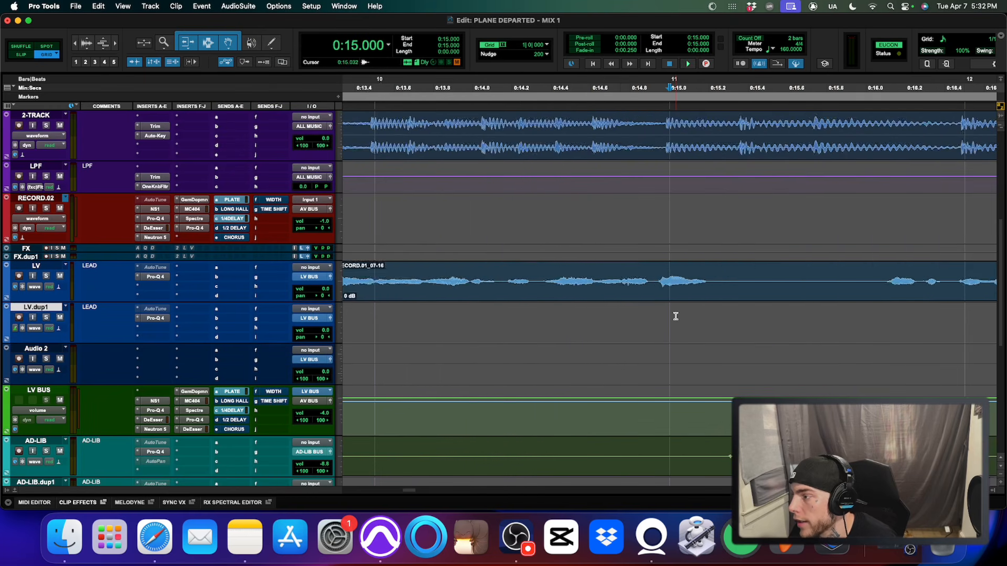
pyautogui.click(527, 276)
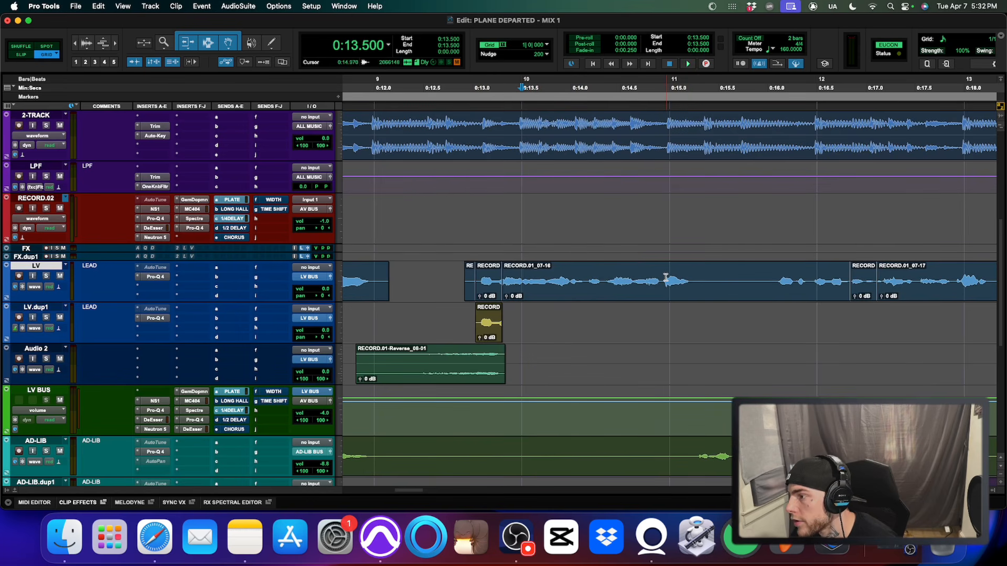
pyautogui.press('space')
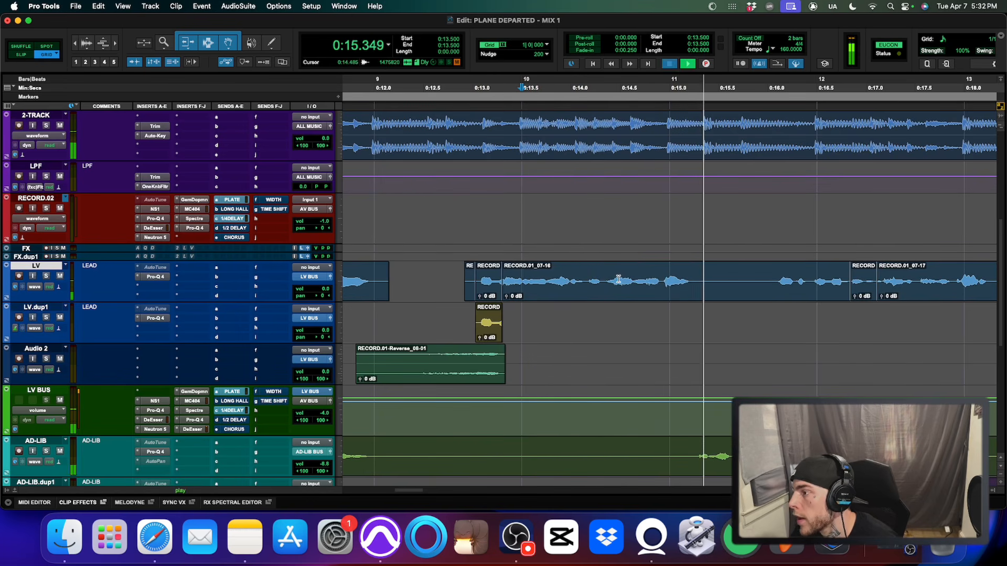
pyautogui.press('space')
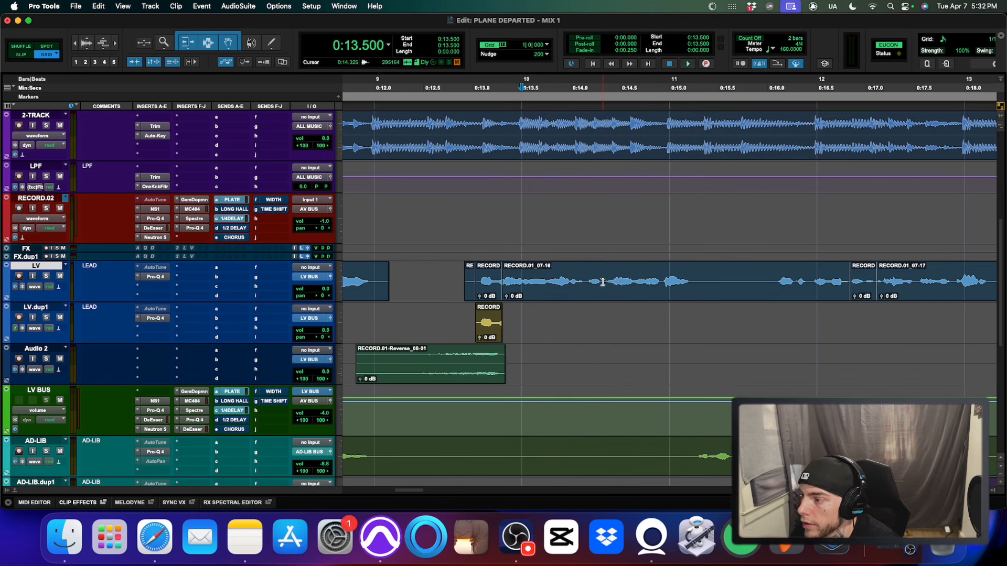
# - Select 0:14.352 to 0:14.666 on the LV track and render the AudioSuite Vari-Fi slow-down effect onto it
pyautogui.moveTo(603, 282); pyautogui.dragTo(669, 282)
pyautogui.moveTo(605, 282); pyautogui.dragTo(637, 283)
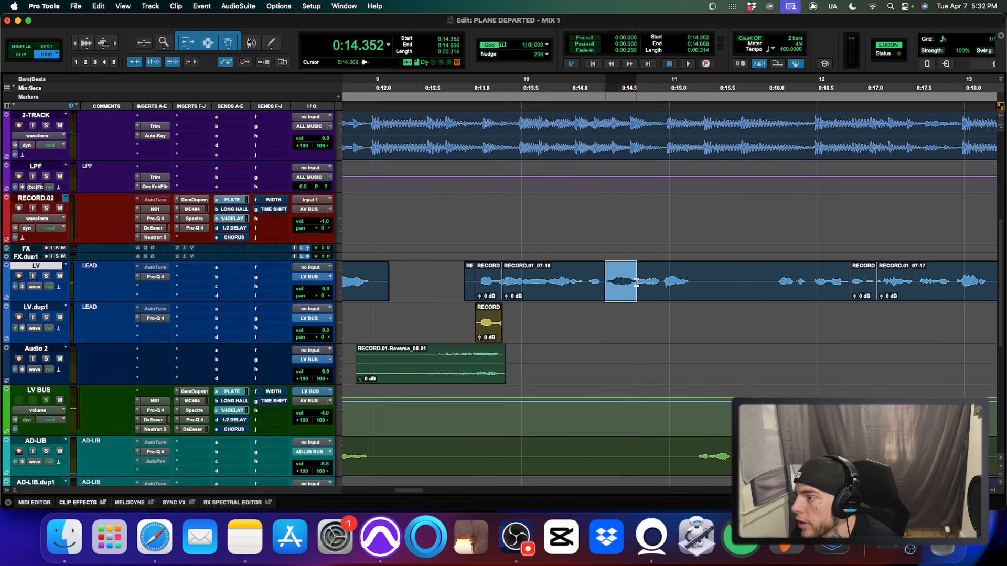
pyautogui.hotkey('ctrl', 'v')
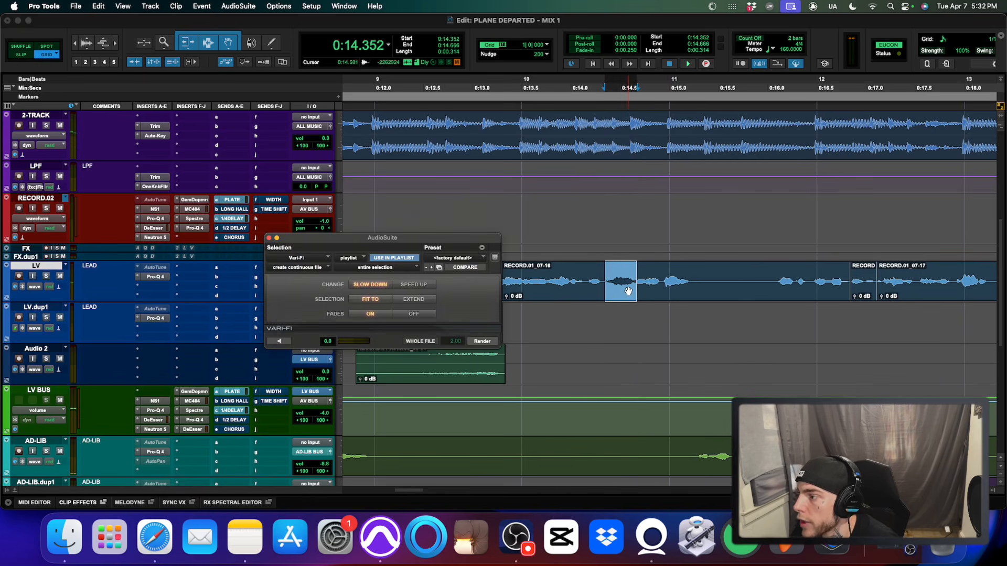
pyautogui.click(482, 341)
# - Audition the Vari-Fi edit on the LV track from 0:13.500 and close the Vari-Fi window
pyautogui.click(539, 278)
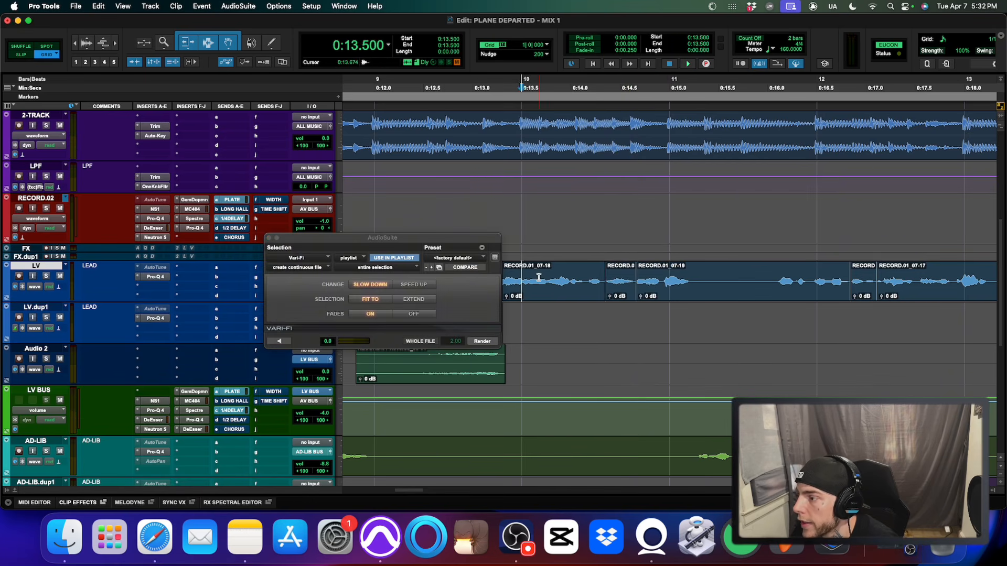
pyautogui.press('space')
pyautogui.press('space')
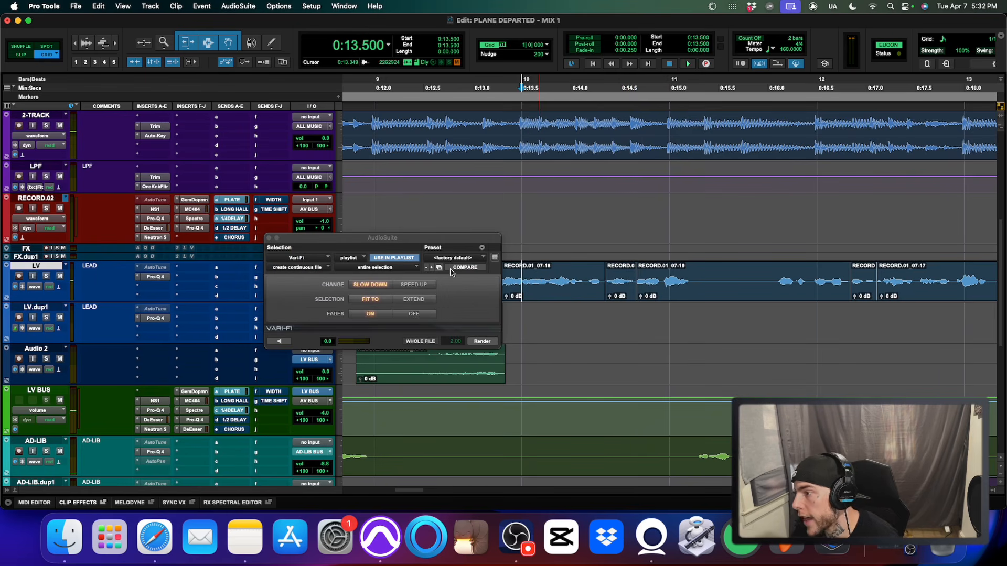
pyautogui.click(270, 240)
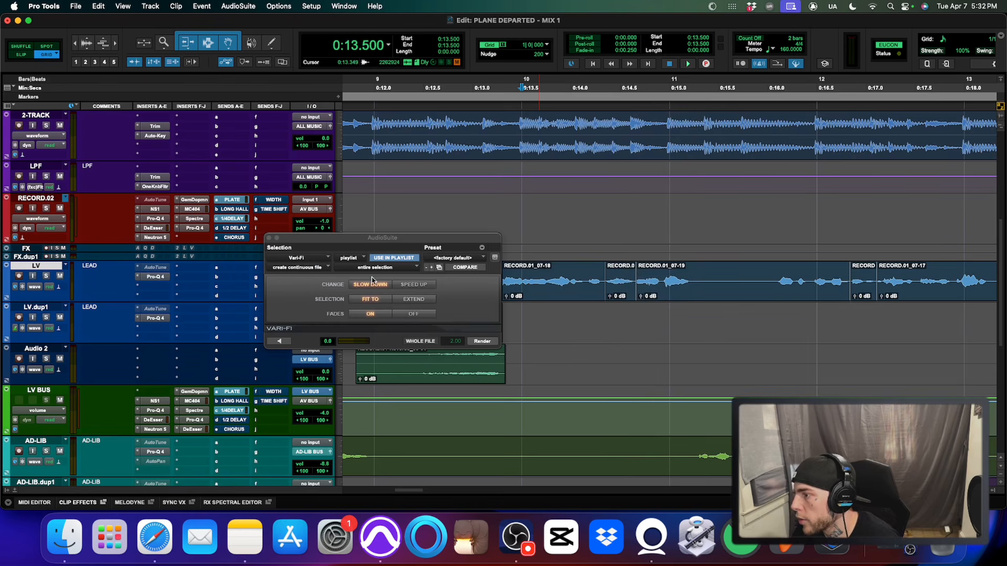
# - Look further along the song for another lead vocal phrase and play from 0:52.500
pyautogui.press('r')
pyautogui.press('r')
pyautogui.click(721, 322)
pyautogui.click(751, 321)
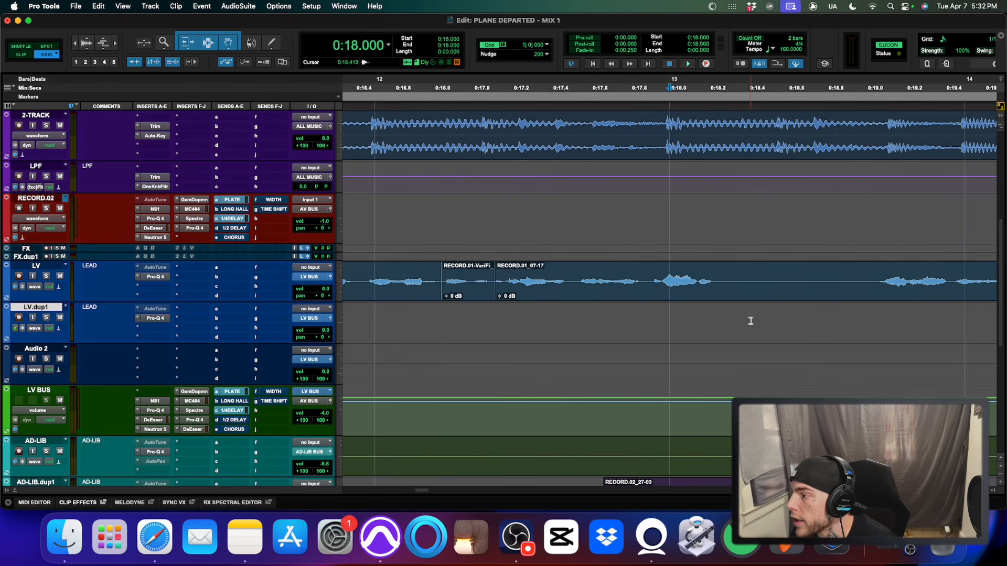
pyautogui.hscroll(5, 603, 286)
pyautogui.press('r')
pyautogui.press('r')
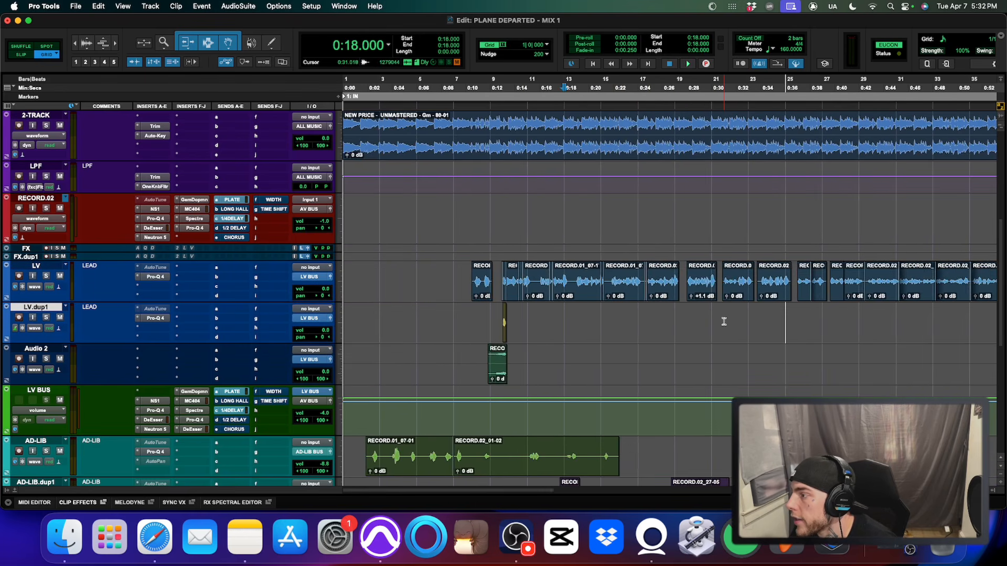
pyautogui.click(688, 323)
pyautogui.press('t')
pyautogui.press('t')
pyautogui.press('t')
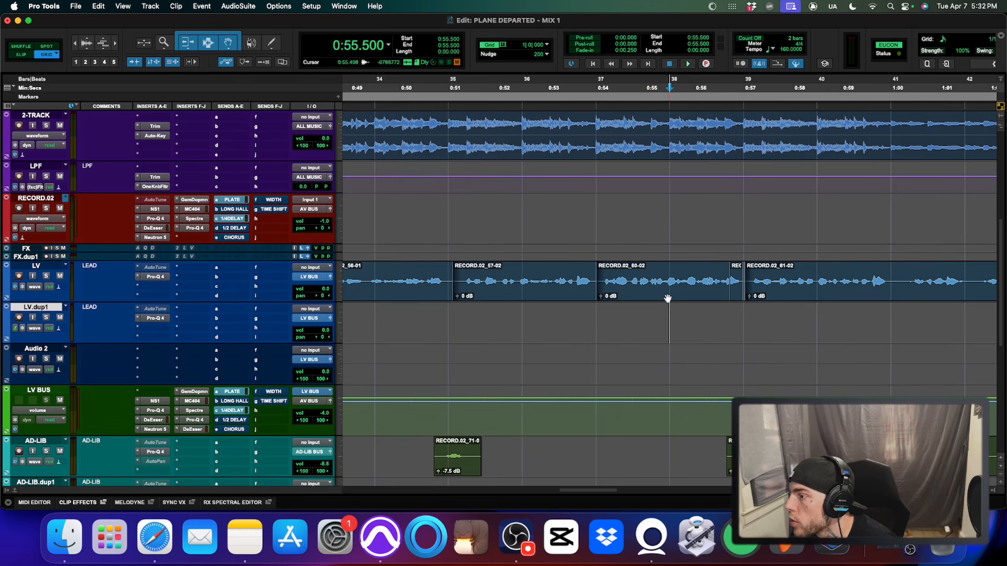
pyautogui.click(528, 212)
pyautogui.press('space')
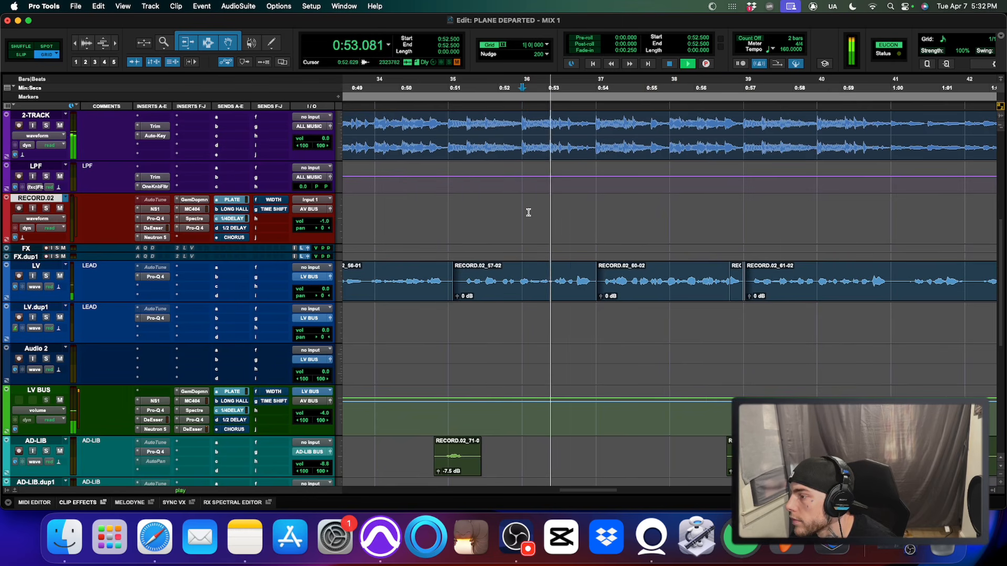
pyautogui.press('space')
# - Play the lead vocal from 0:46.500 and again from 0:47.514 to find the phrase ending before the RECORD.02_56-01 clip
pyautogui.press('r')
pyautogui.click(456, 209)
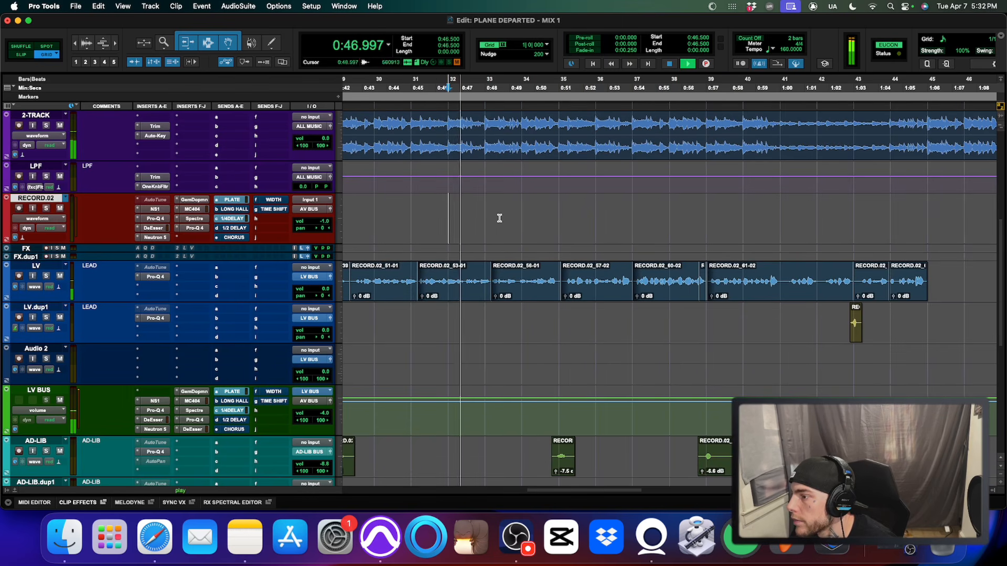
pyautogui.press('t')
pyautogui.press('t')
pyautogui.press('space')
pyautogui.click(473, 280)
pyautogui.click(473, 280)
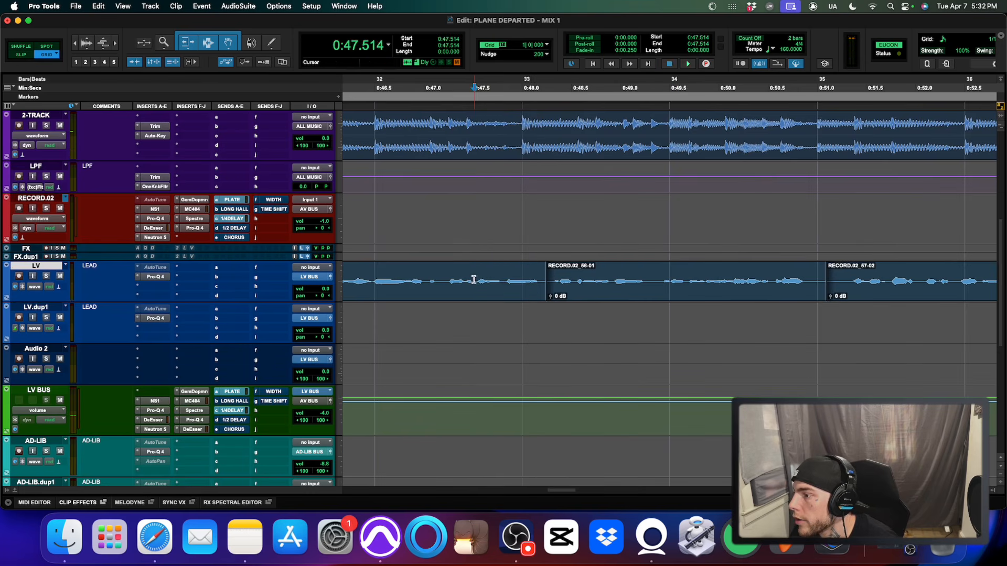
pyautogui.press('space')
pyautogui.press('space')
# - Select 0:47.637 to 0:48.202 on the LV track and render the Vari-Fi slow-down effect onto it
pyautogui.moveTo(487, 280); pyautogui.dragTo(542, 294)
pyautogui.hotkey('ctrl', 'v')
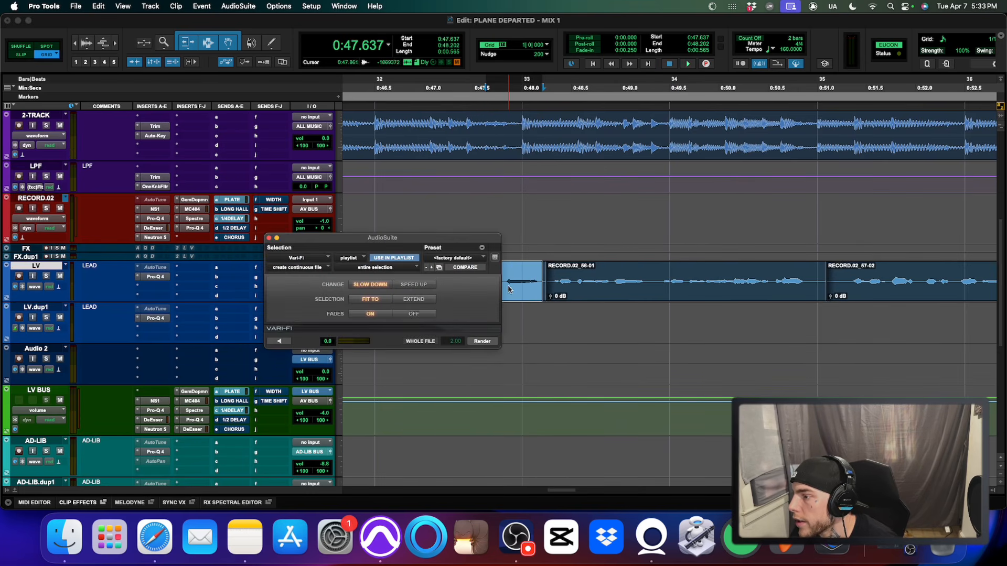
pyautogui.click(489, 346)
# - Play back the passage around the new Vari-Fi clip near 0:48 and close the Vari-Fi window
pyautogui.press('r')
pyautogui.press('r')
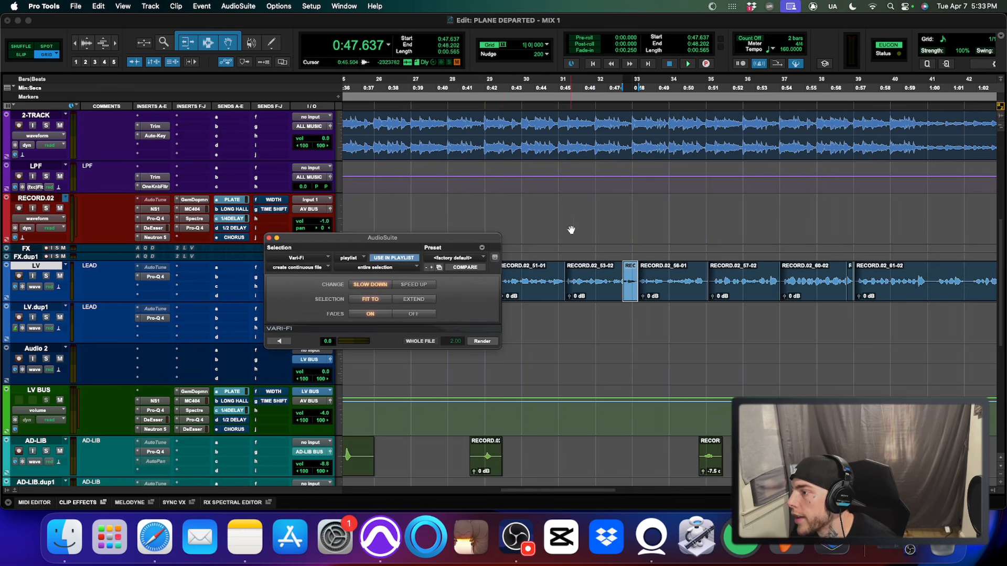
pyautogui.click(596, 214)
pyautogui.press('space')
pyautogui.press('t')
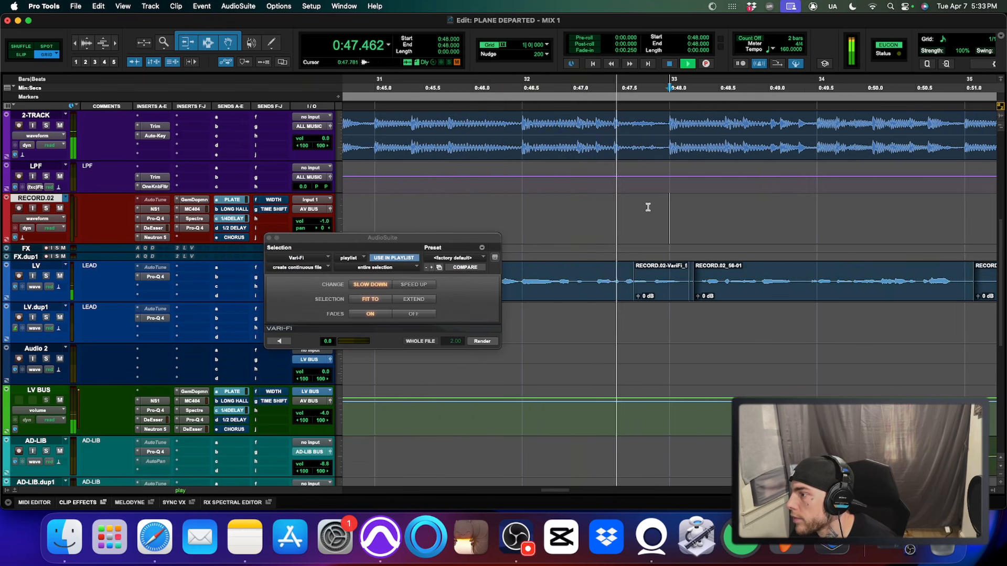
pyautogui.press('space')
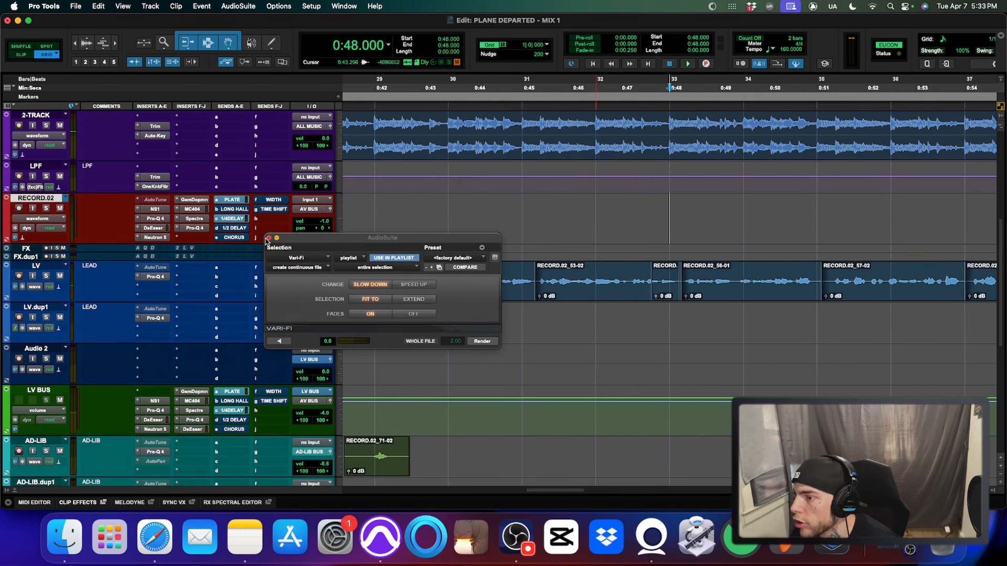
pyautogui.click(269, 238)
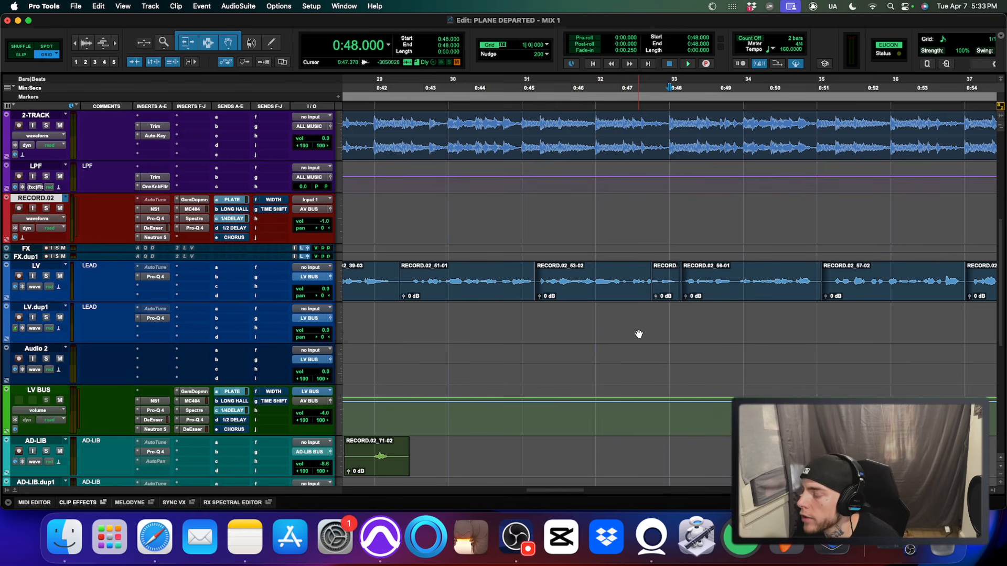
pyautogui.press('r')
pyautogui.press('r')
pyautogui.press('r')
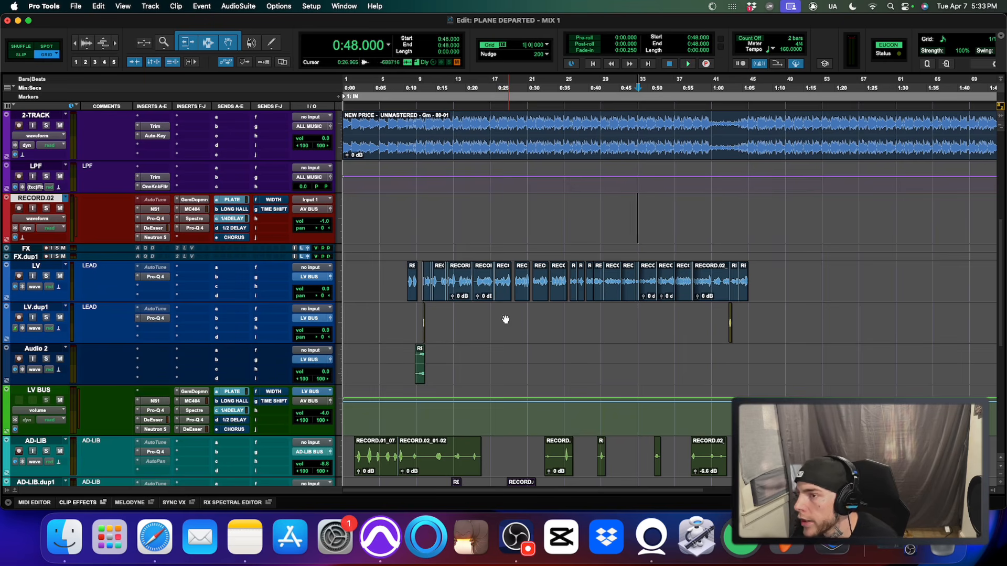
# - Switch to macOS System Settings and open the Keyboard settings
pyautogui.click(14, 6)
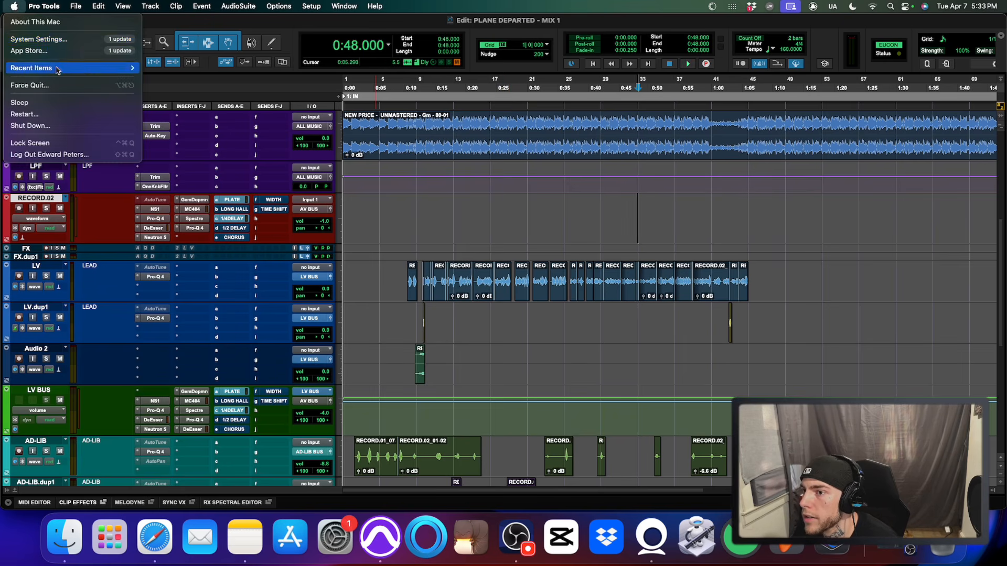
pyautogui.click(37, 40)
pyautogui.scroll(-5, 499, 367)
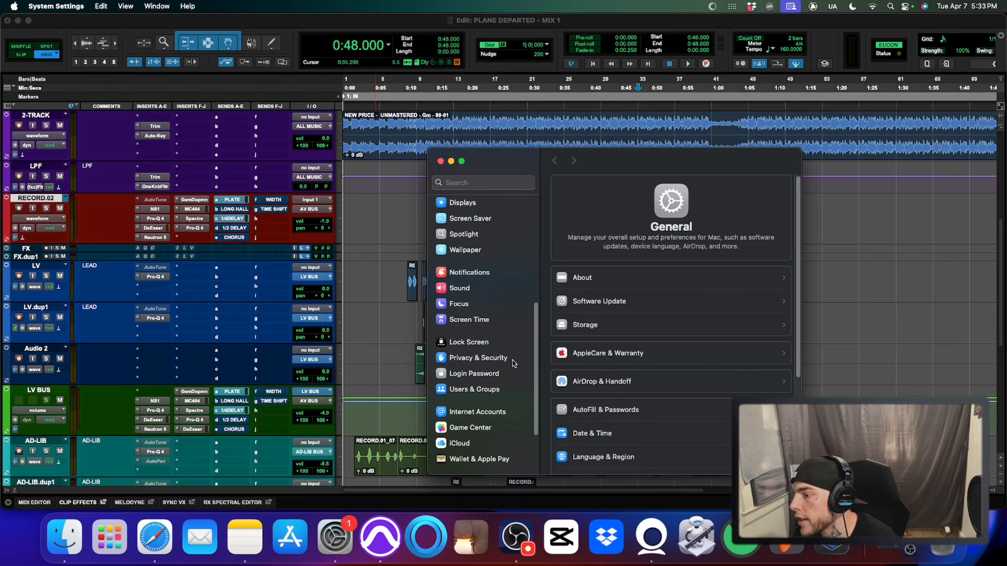
pyautogui.scroll(-3, 461, 393)
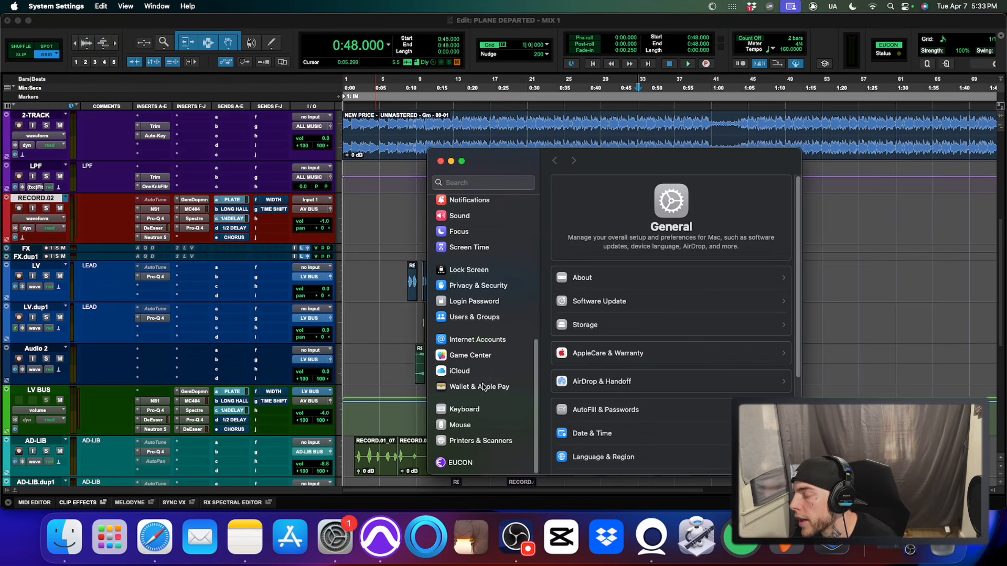
pyautogui.click(468, 411)
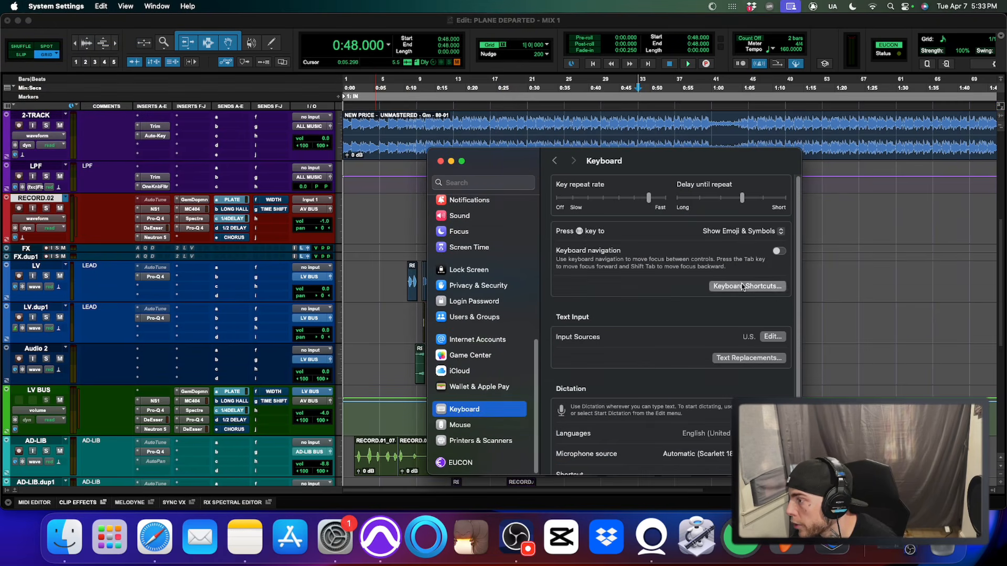
# - Review the custom app shortcuts assigned to Pro Tools in the keyboard shortcut settings, and close System Settings
pyautogui.click(743, 287)
pyautogui.click(482, 393)
pyautogui.click(485, 379)
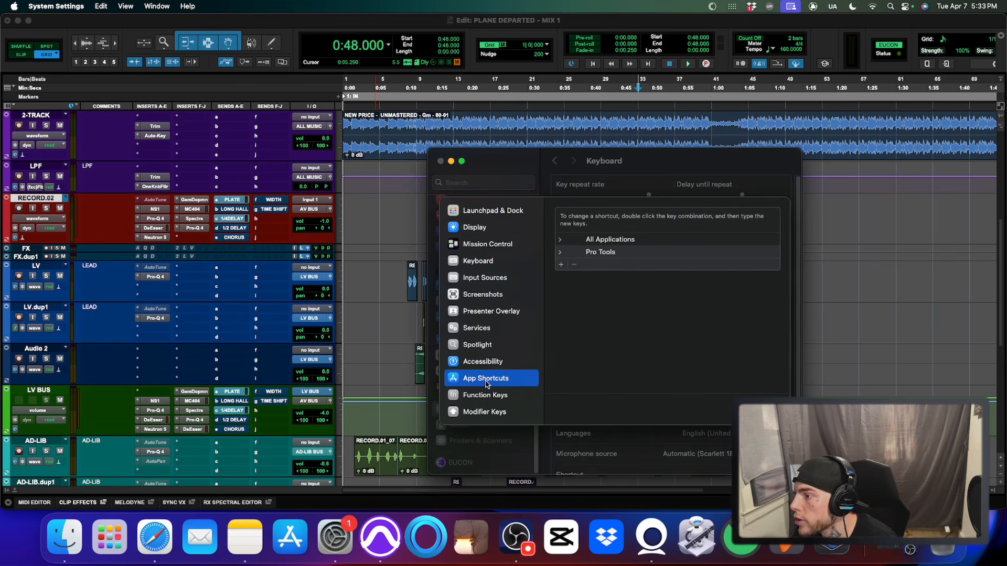
pyautogui.click(561, 254)
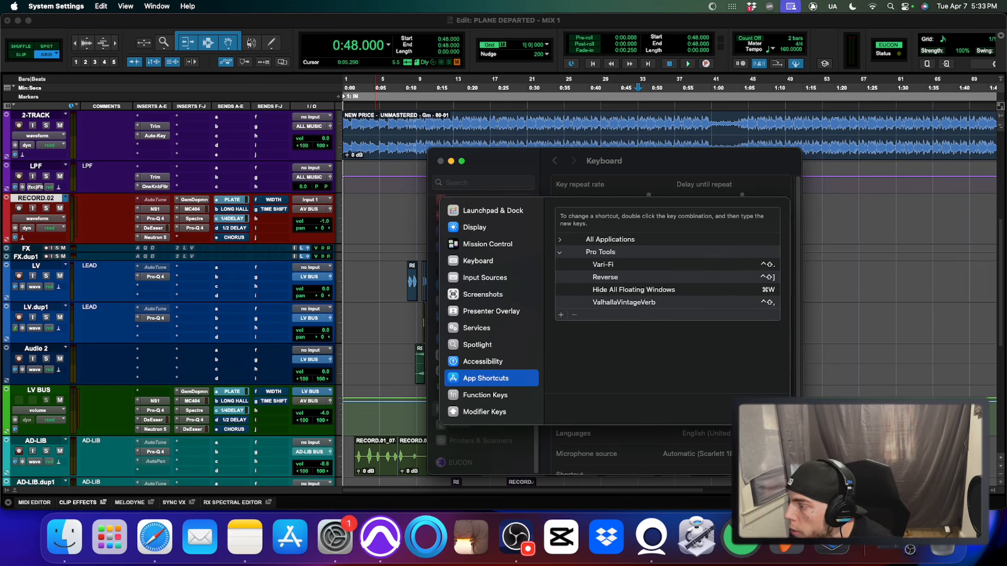
pyautogui.click(768, 410)
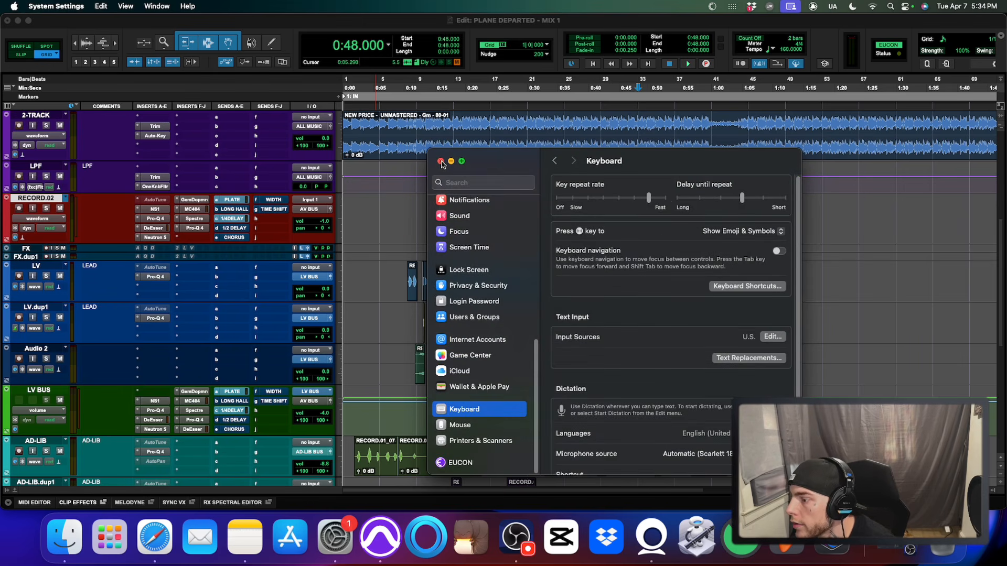
pyautogui.click(441, 162)
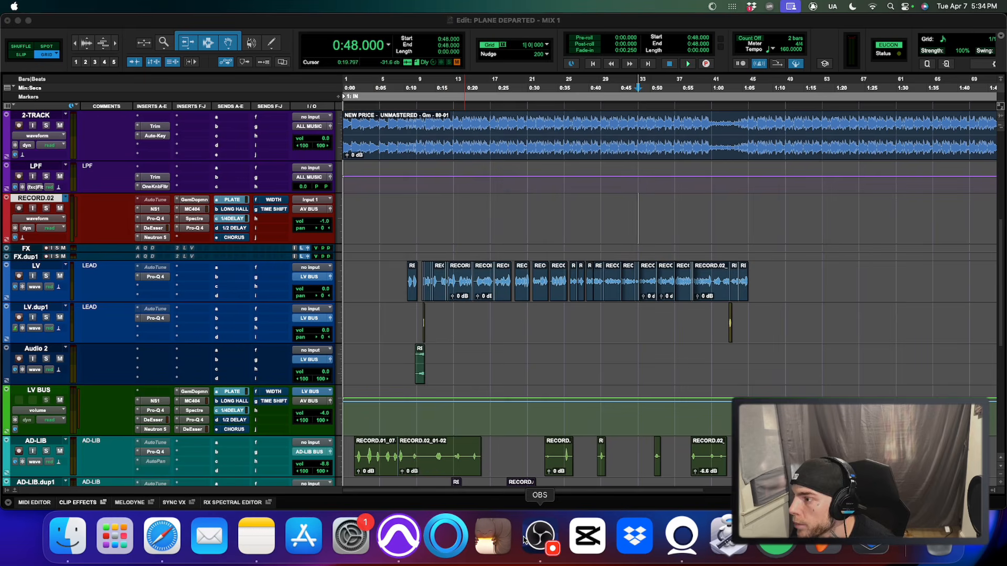